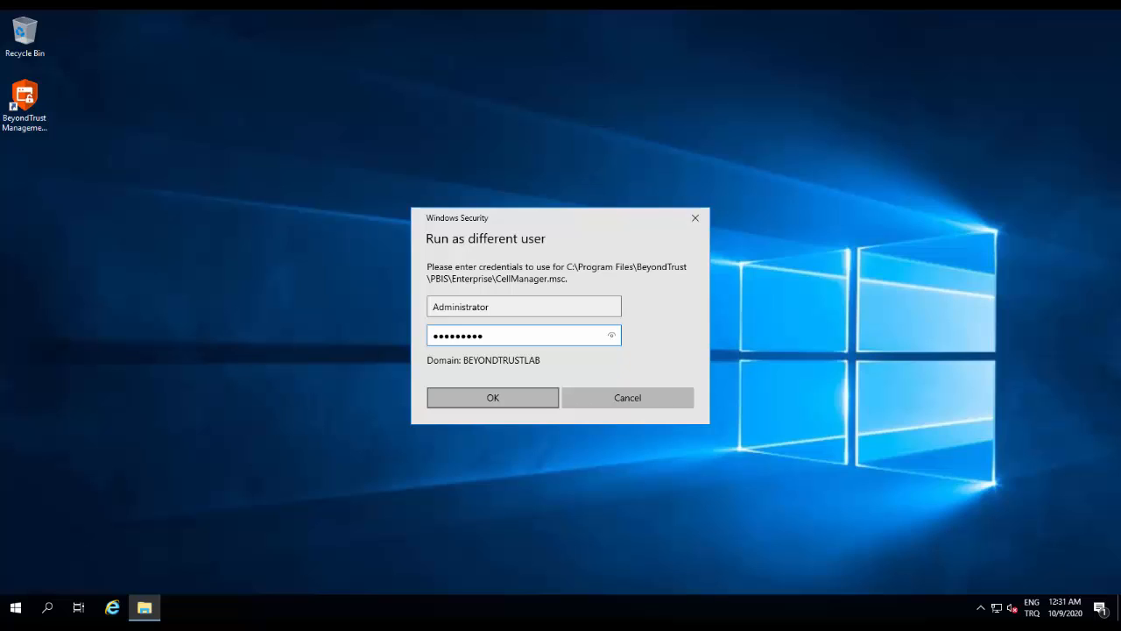
# Open Cell Manager with the Administrator credentials and start a new cell, adding organizational unit MACComputers under BEYONDTRUSTLAB.COM as its location
pyautogui.press('Return')
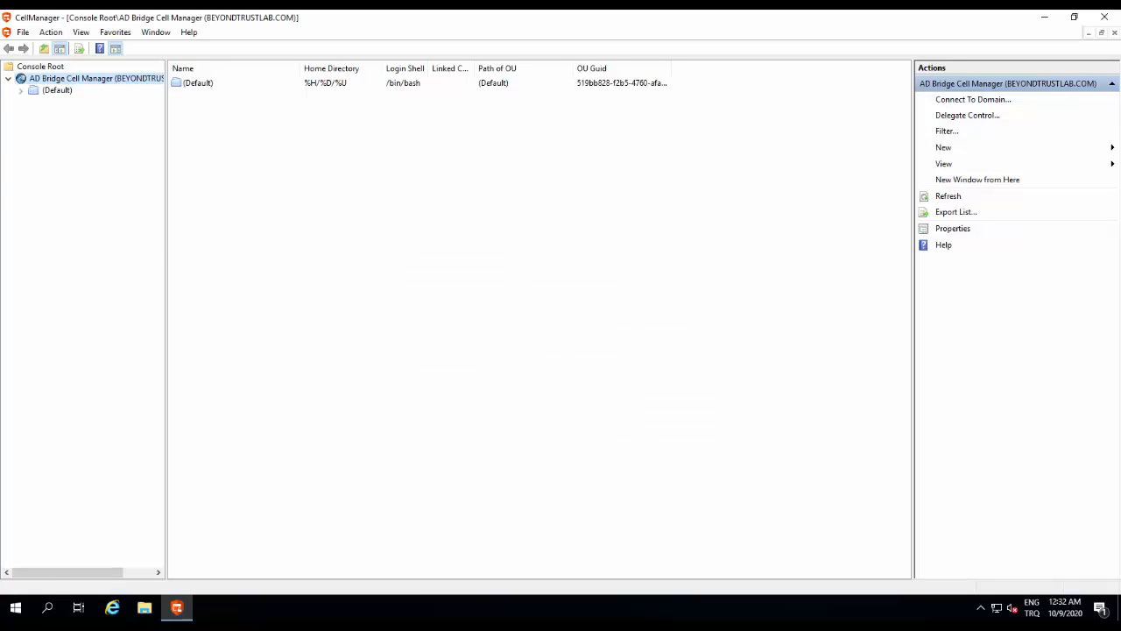
pyautogui.rightClick(129, 78)
pyautogui.moveTo(159, 133)
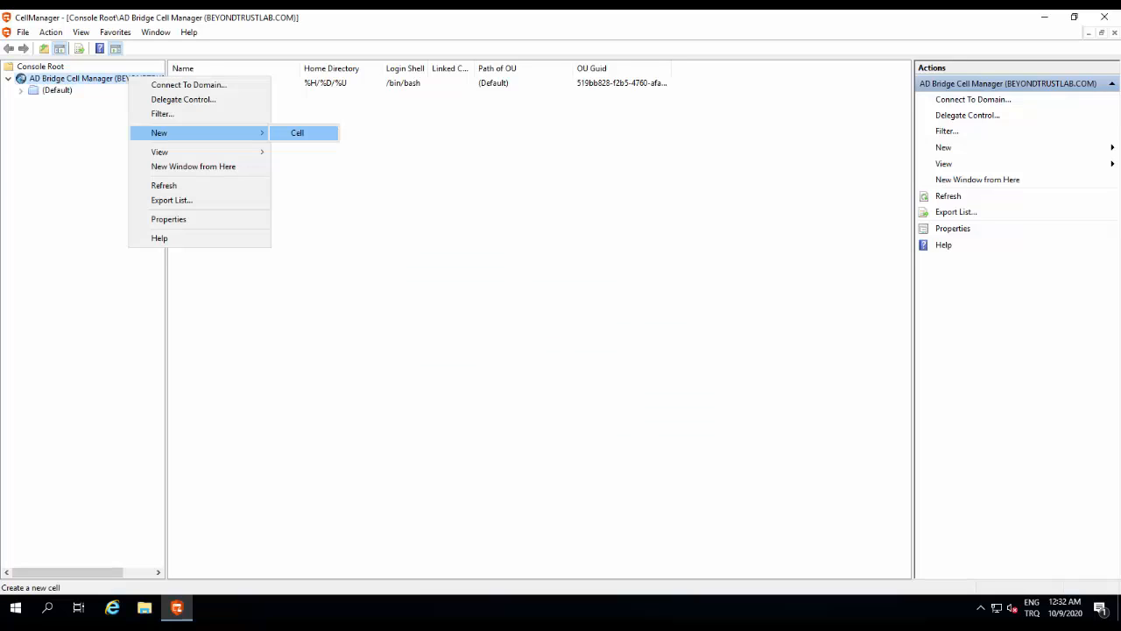
pyautogui.press('Return')
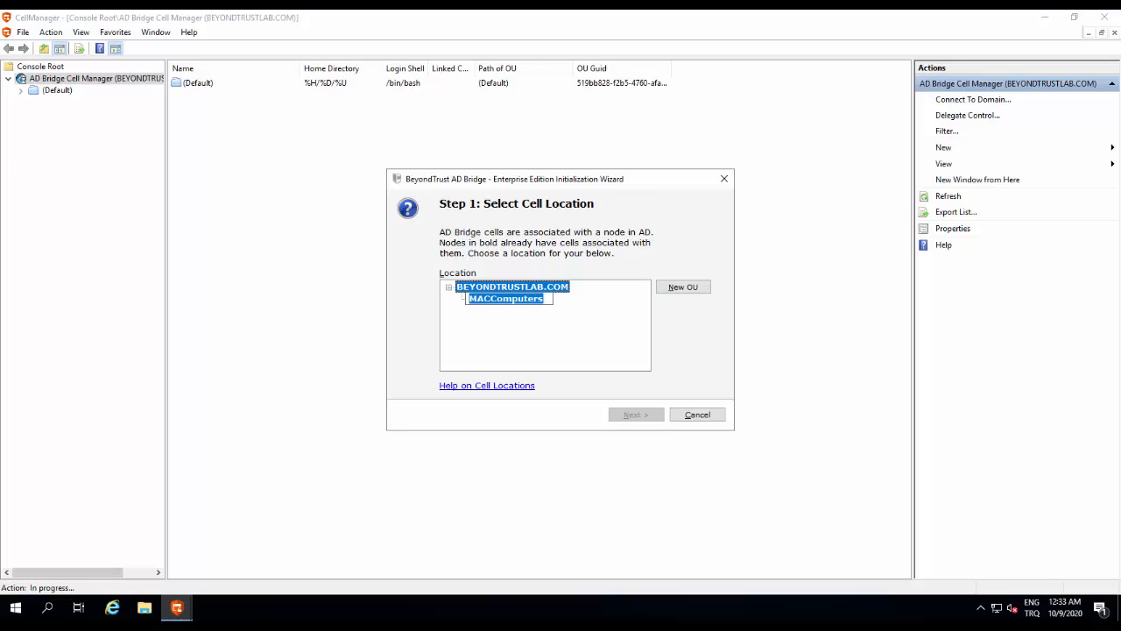
pyautogui.press('Return')
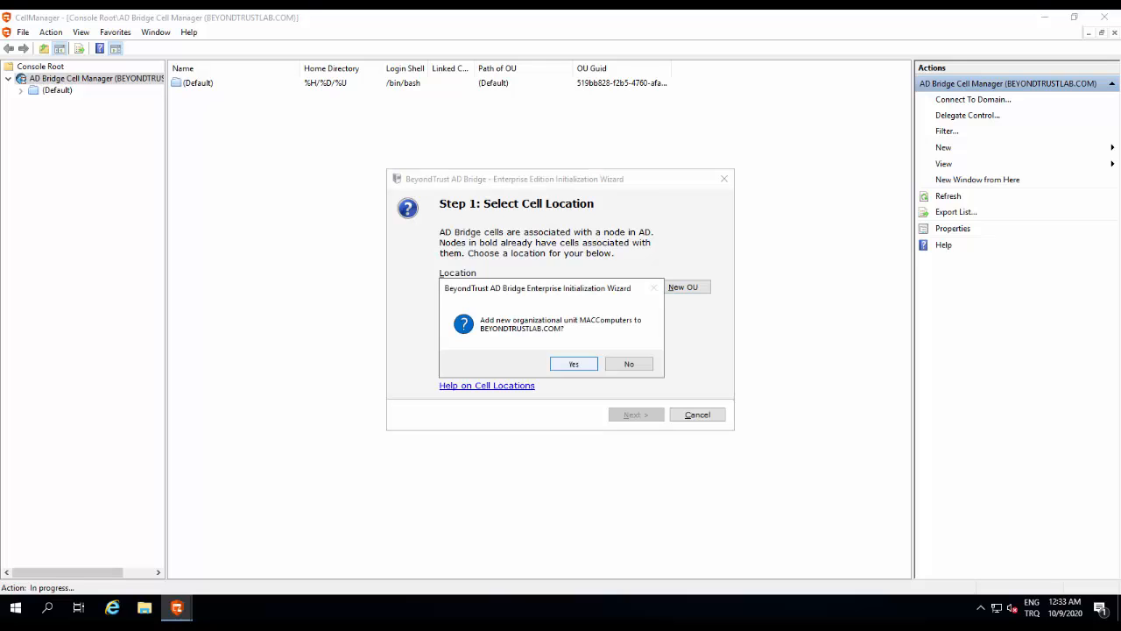
pyautogui.press('Return')
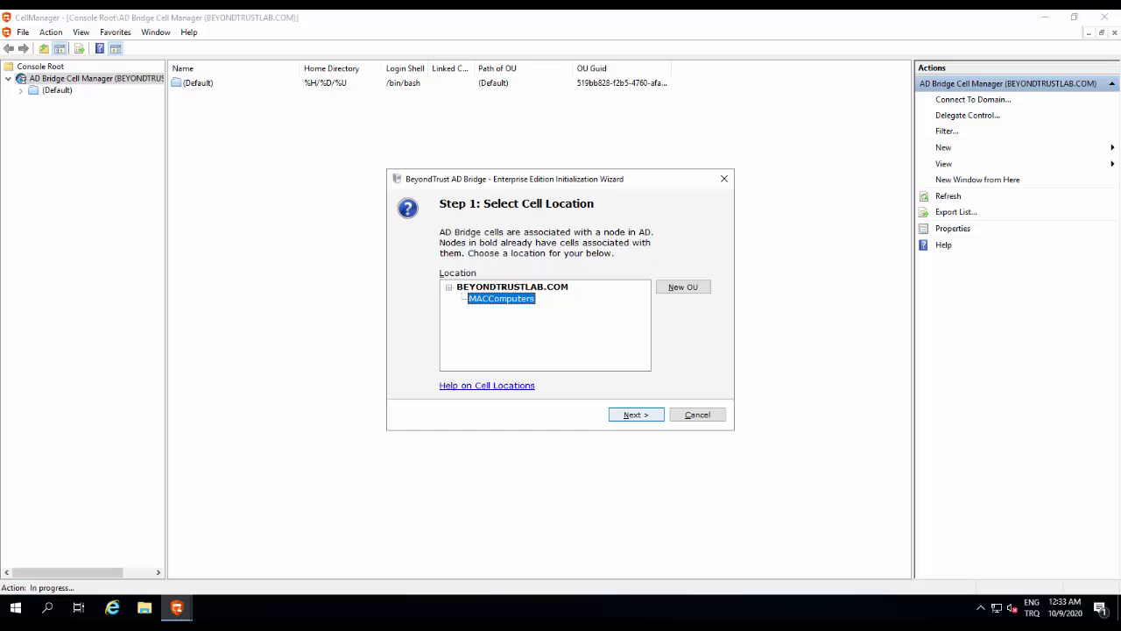
# Create the MACComputers cell, accepting home directory %H/%D/%U, login shell /bin/bash and the suggested group policy object with a 30-minute refresh interval
pyautogui.press('Return')
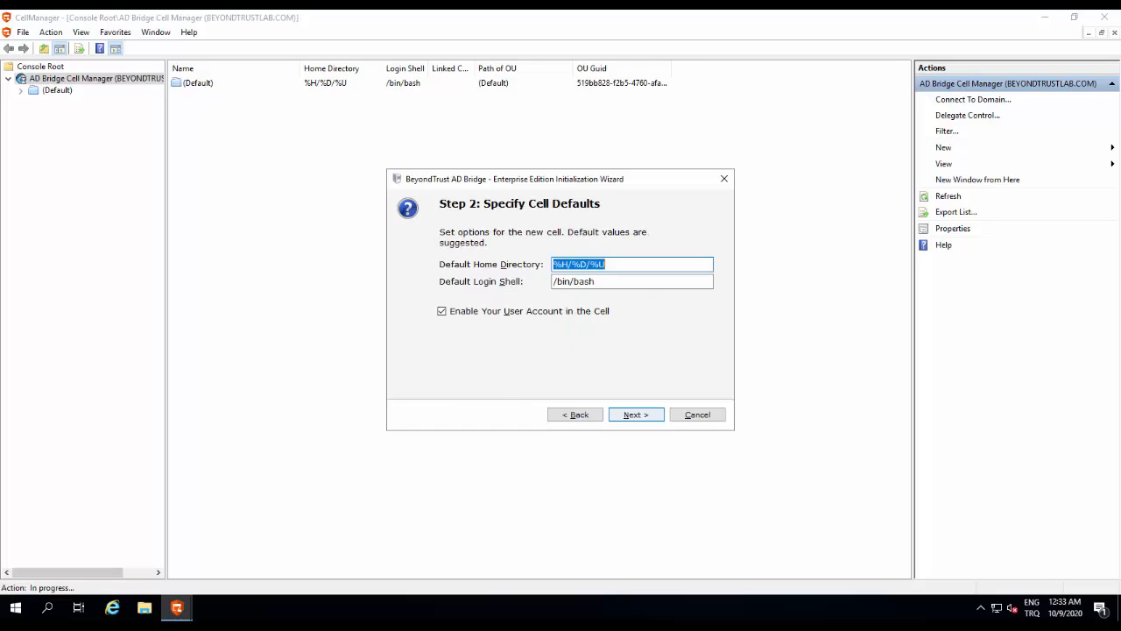
pyautogui.press('Return')
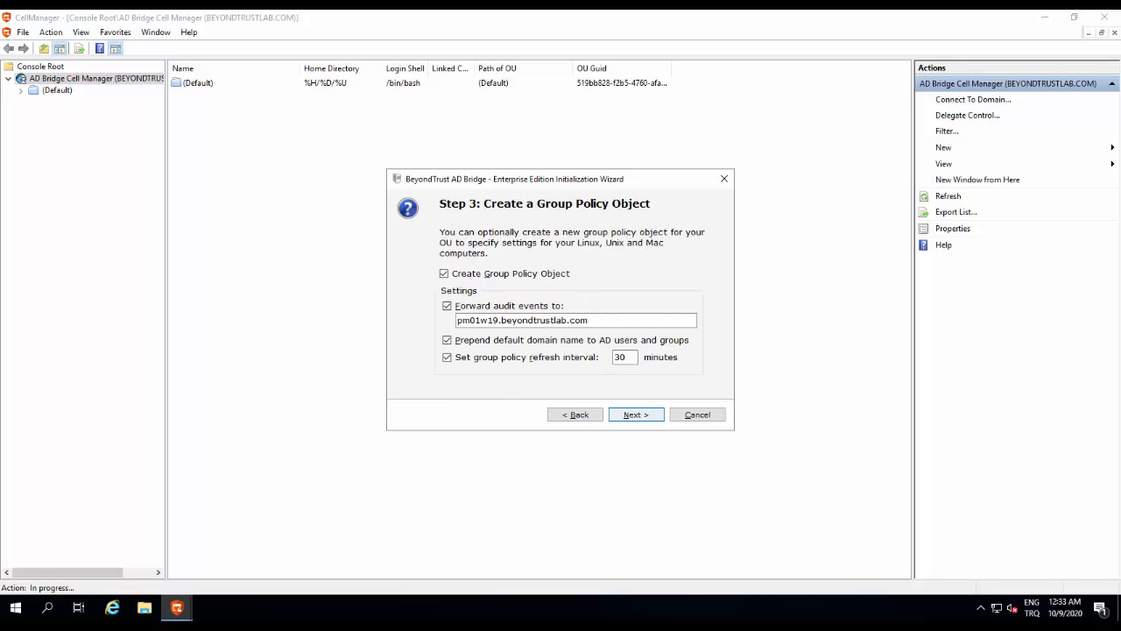
pyautogui.press('Return')
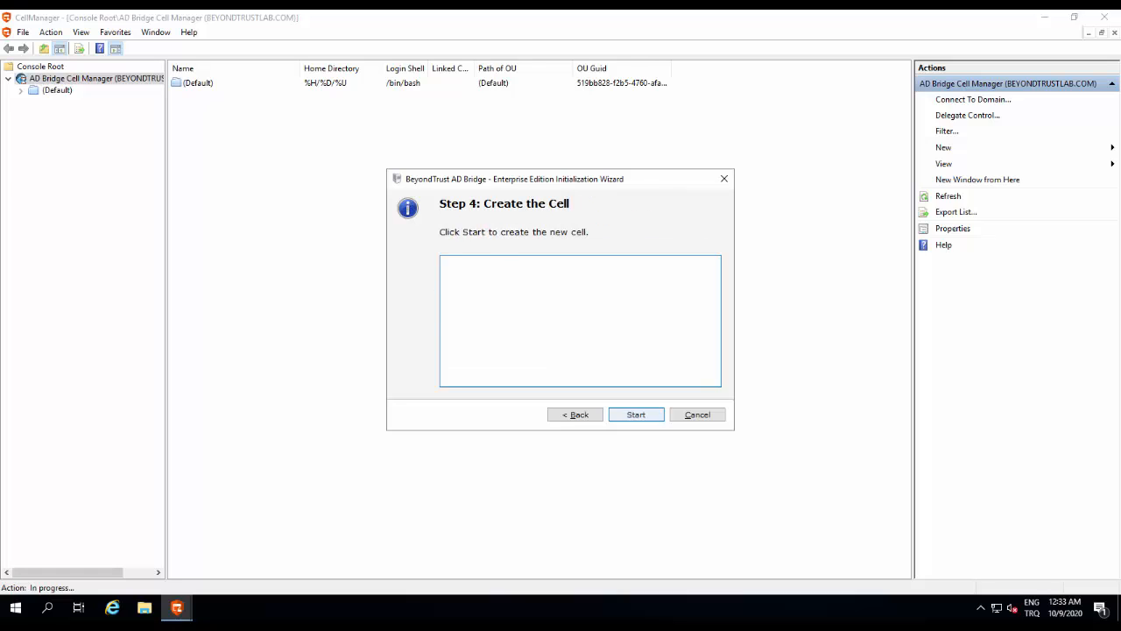
pyautogui.press('Return')
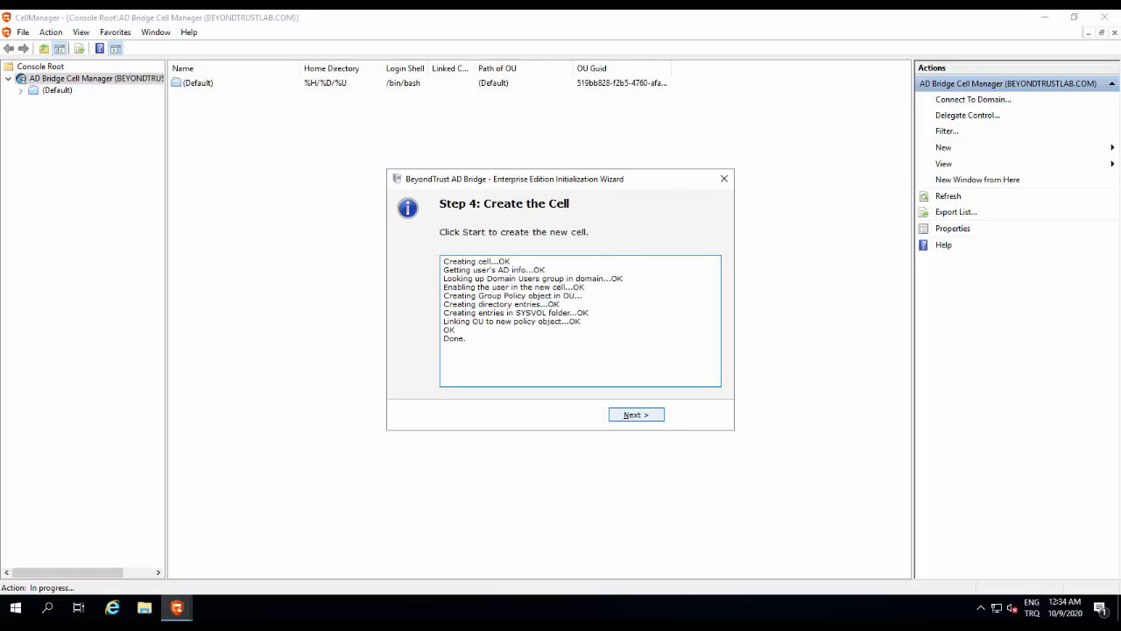
pyautogui.press('Return')
pyautogui.press('Return')
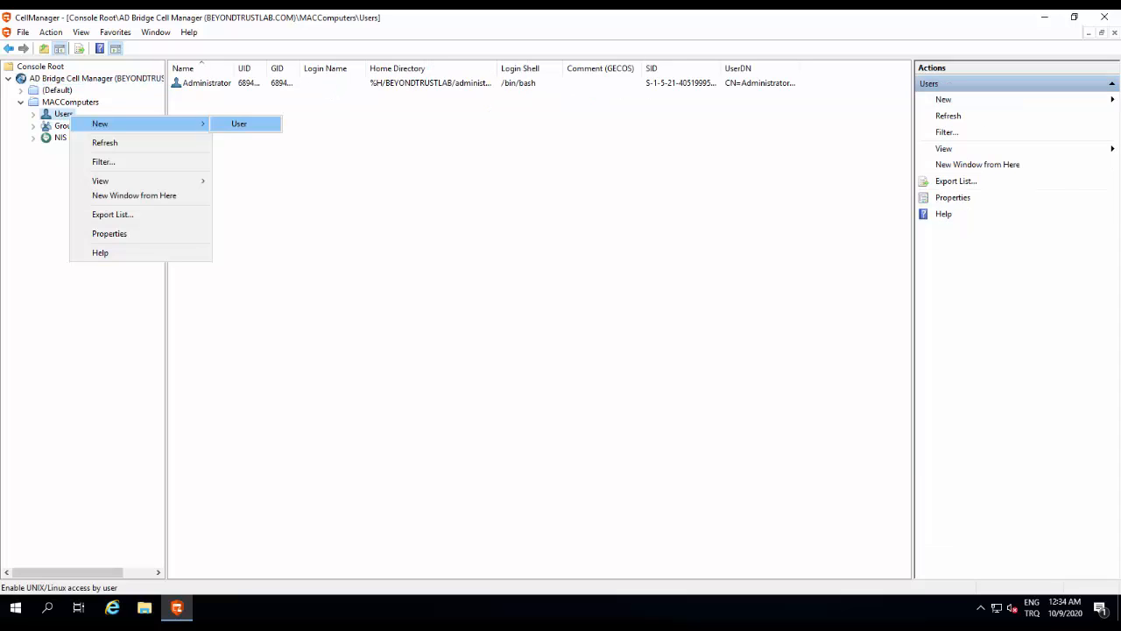
# Enable the user macuser01 in the MACComputers cell with default attributes
pyautogui.click(239, 124)
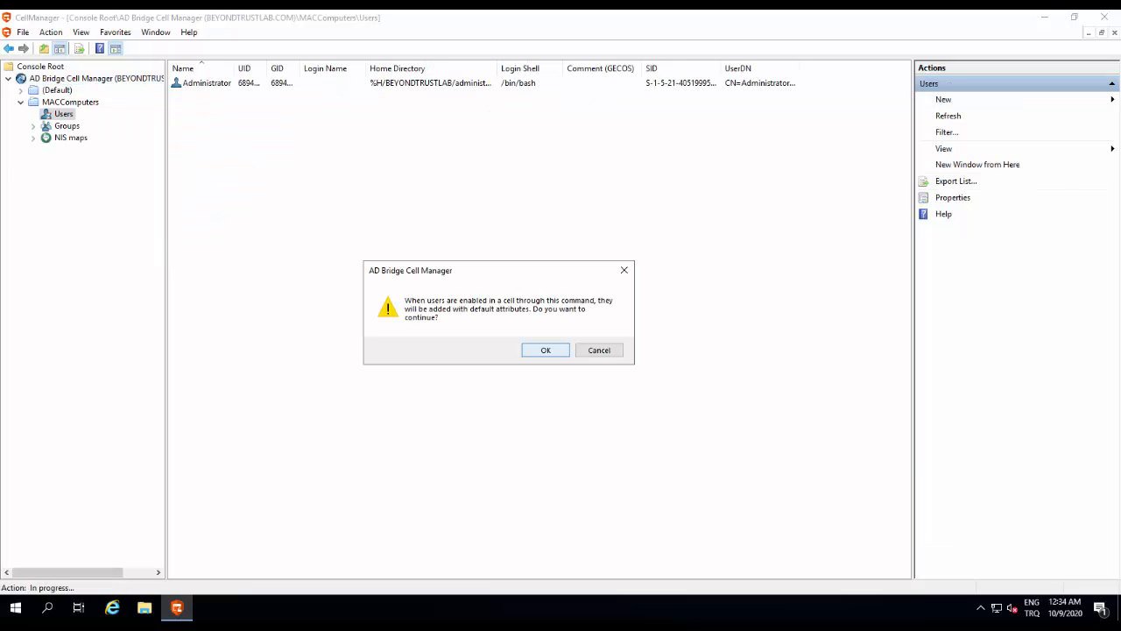
pyautogui.press('Return')
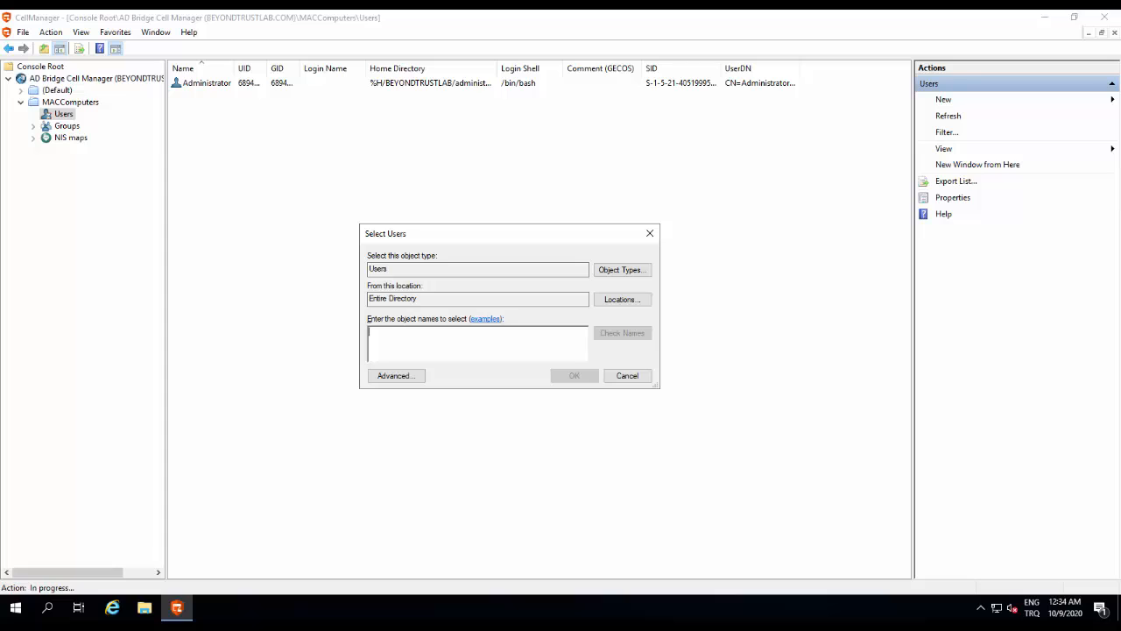
pyautogui.write('macuser01')
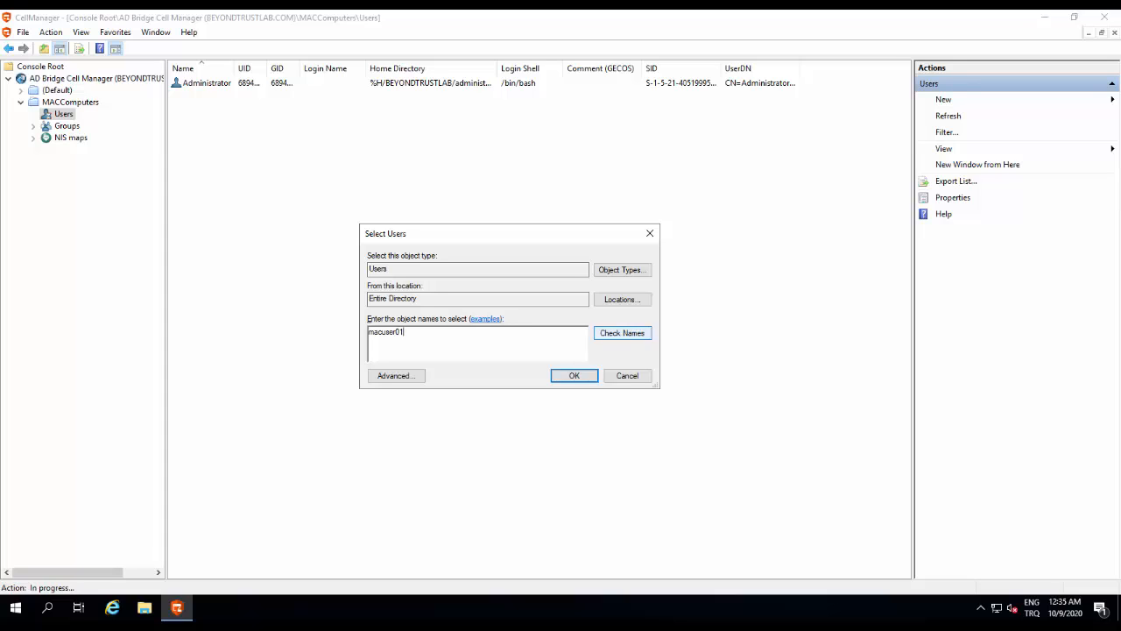
pyautogui.press('Return')
pyautogui.press('Return')
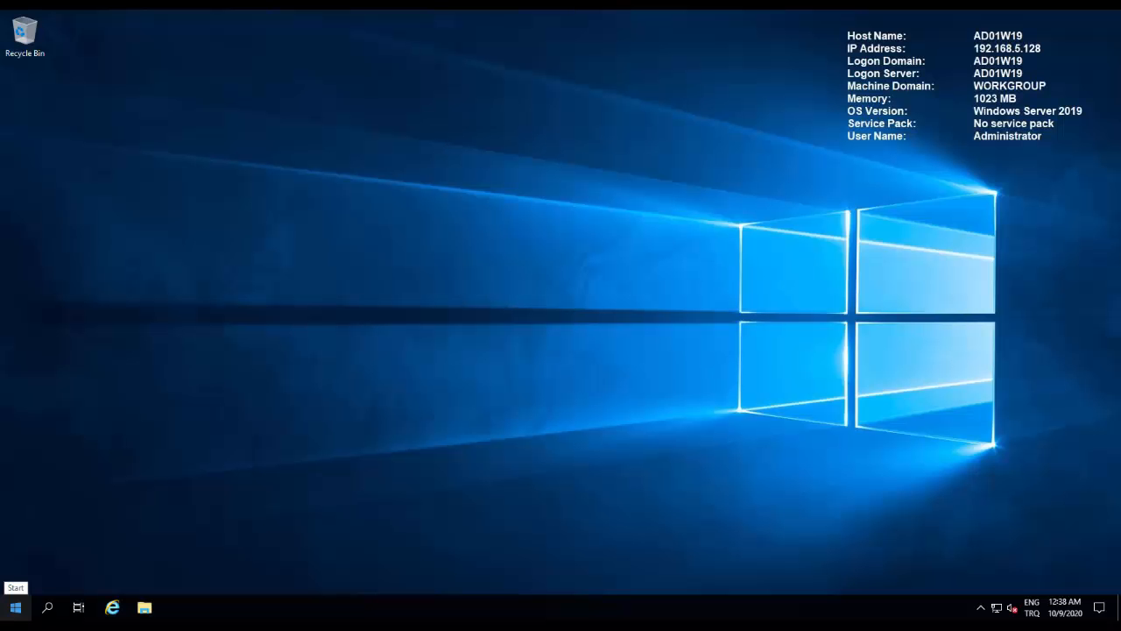
# Switch to Active Directory Users and Computers on the domain controller and open the security properties of the MACComputers organizational unit
pyautogui.write('Active Directory Users and Computers')
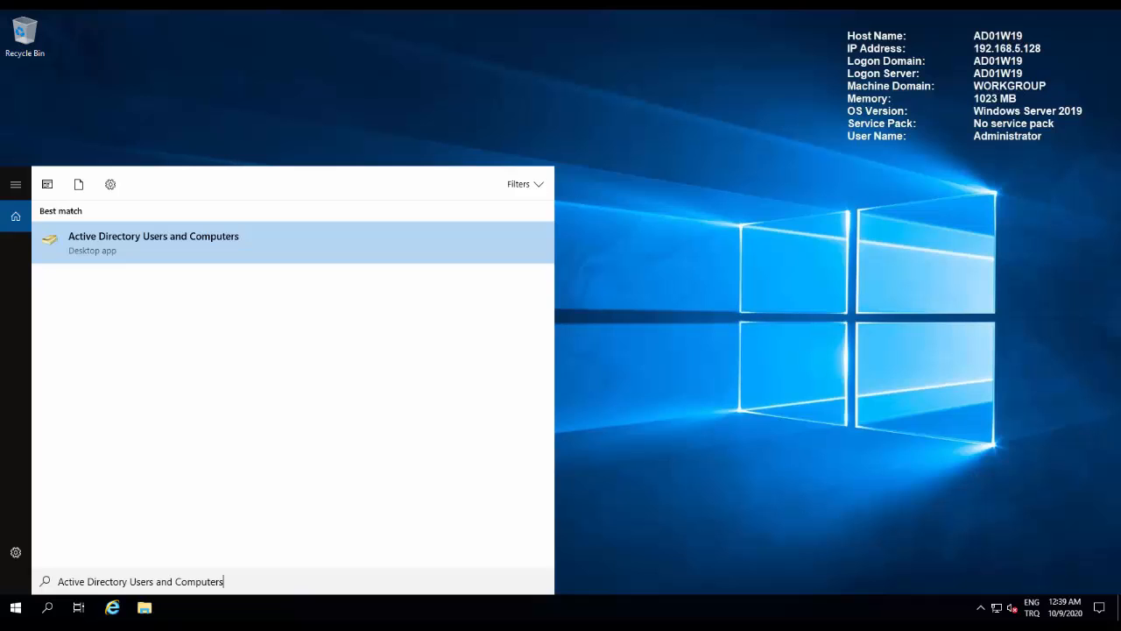
pyautogui.press('Return')
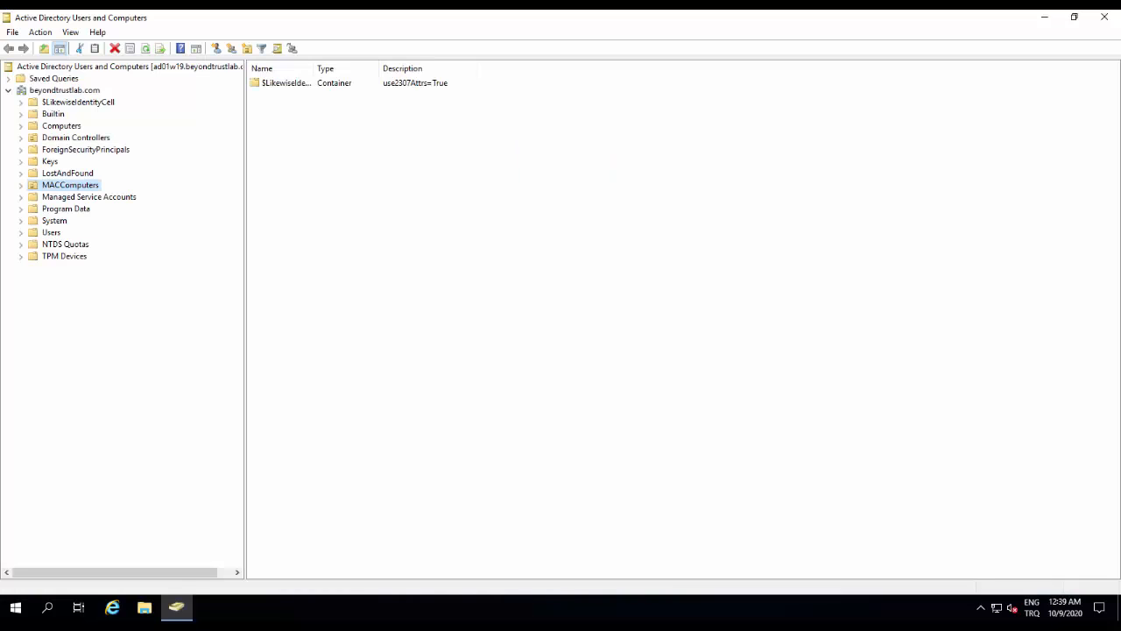
pyautogui.rightClick(96, 182)
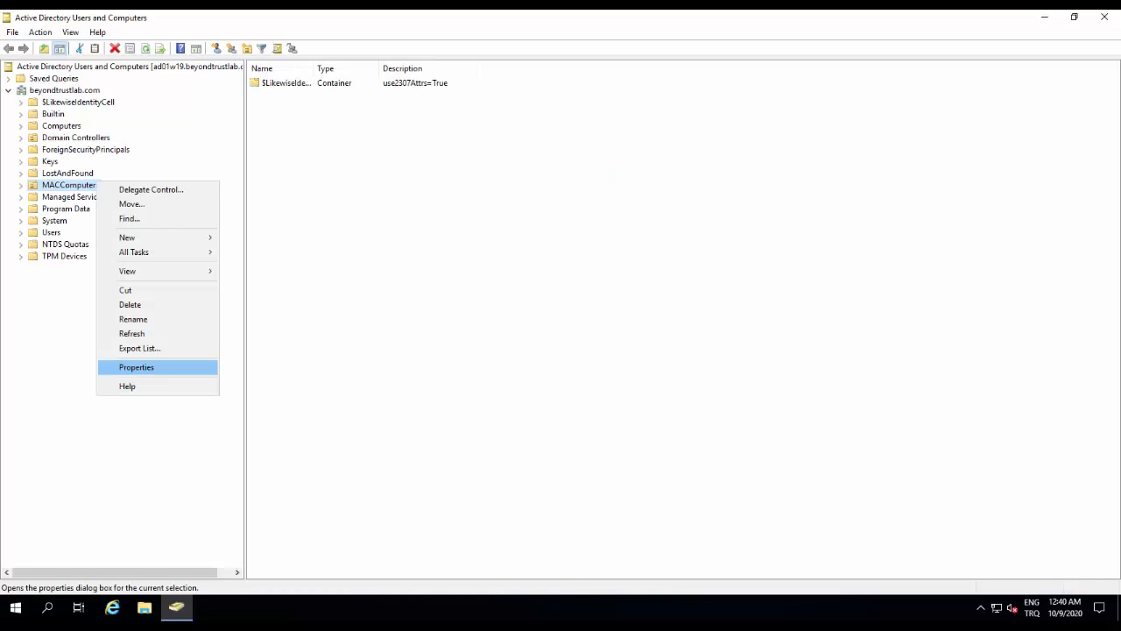
pyautogui.click(137, 367)
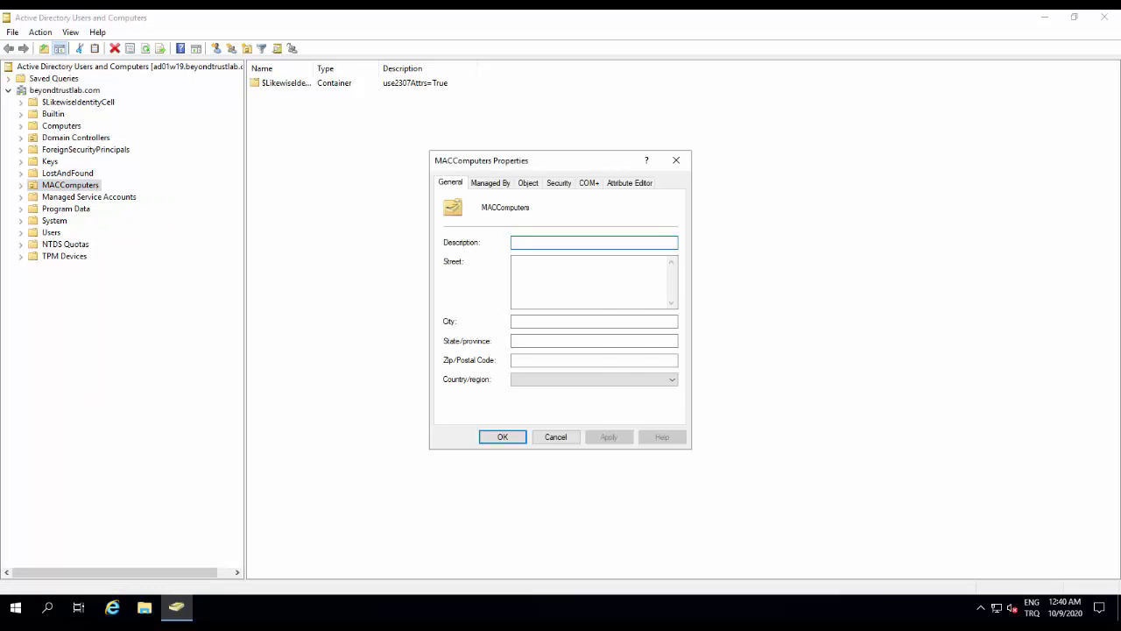
pyautogui.click(559, 183)
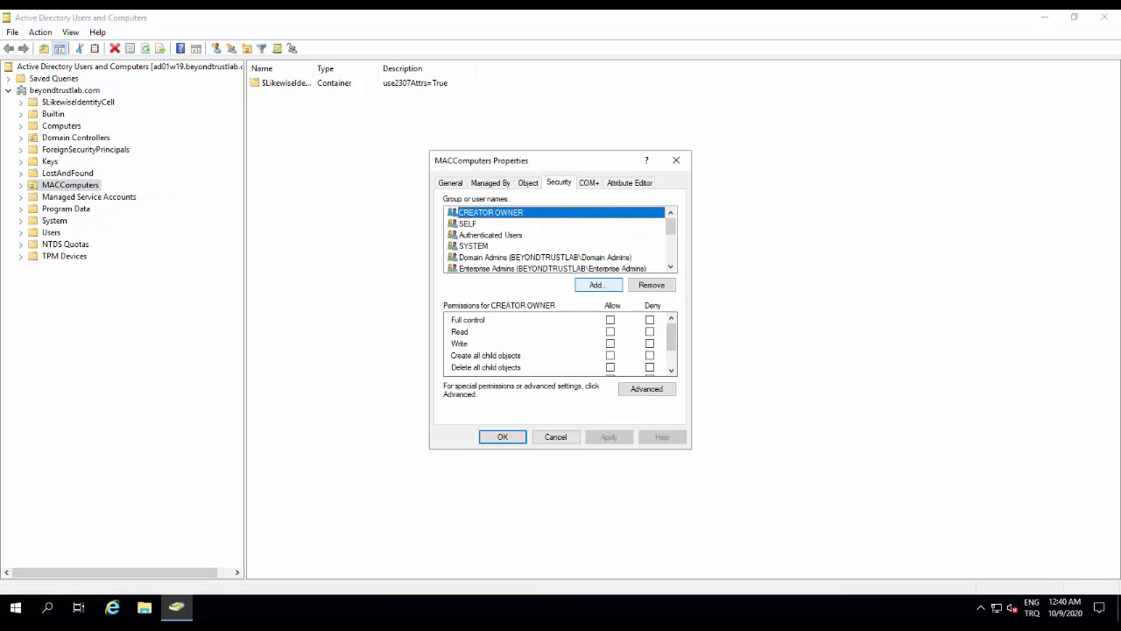
# Add the srvc.btadb account to the MACComputers permissions and allow it Full control
pyautogui.click(598, 285)
pyautogui.write('srvc.btadb')
pyautogui.click(683, 278)
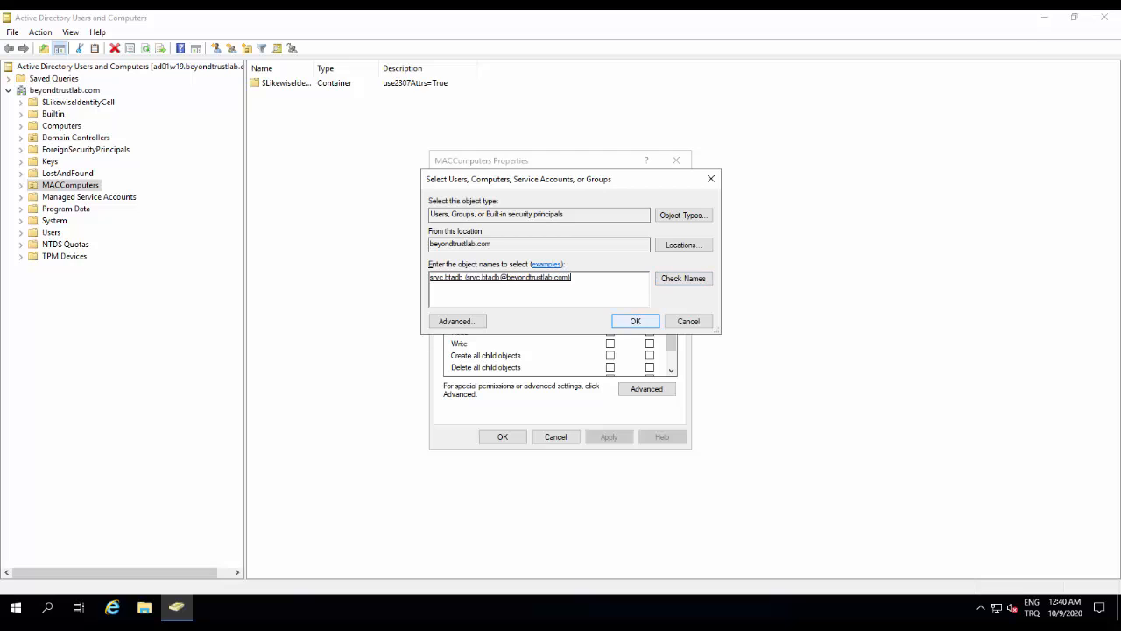
pyautogui.press('Return')
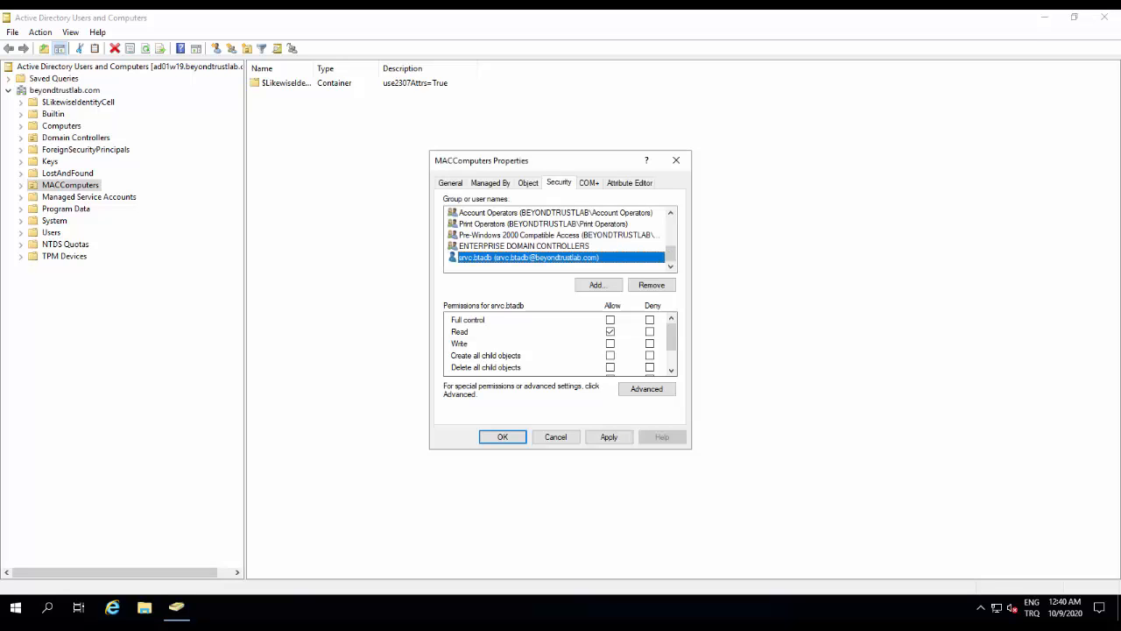
pyautogui.click(611, 320)
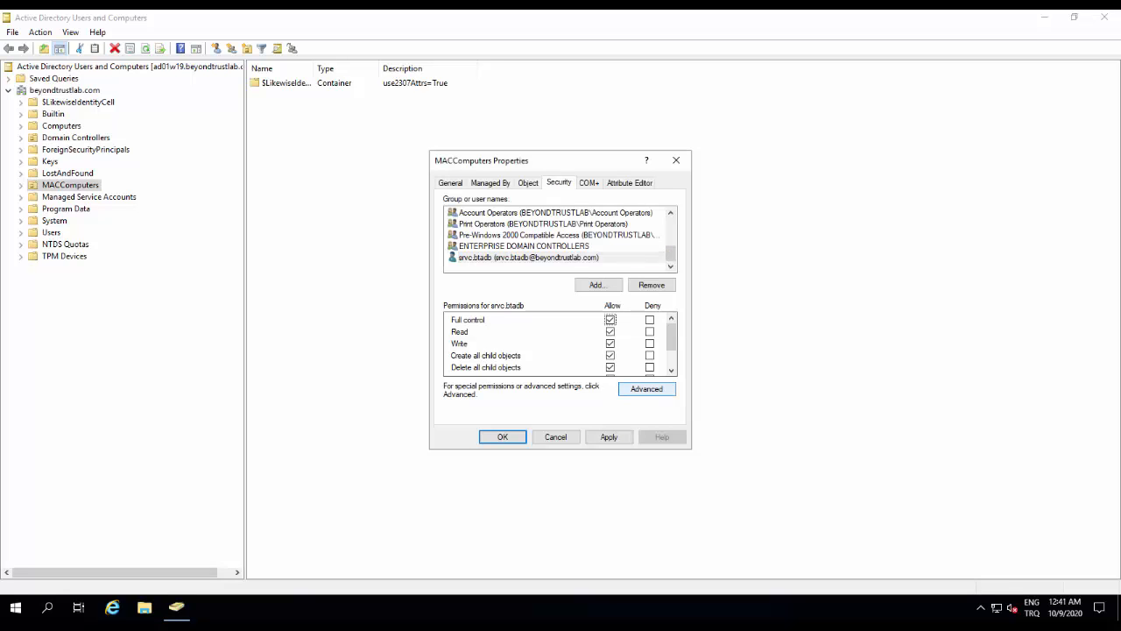
# In the advanced security settings, make srvc.btadb's permission entry apply to "This object and all descendant objects" and accept the change
pyautogui.click(646, 389)
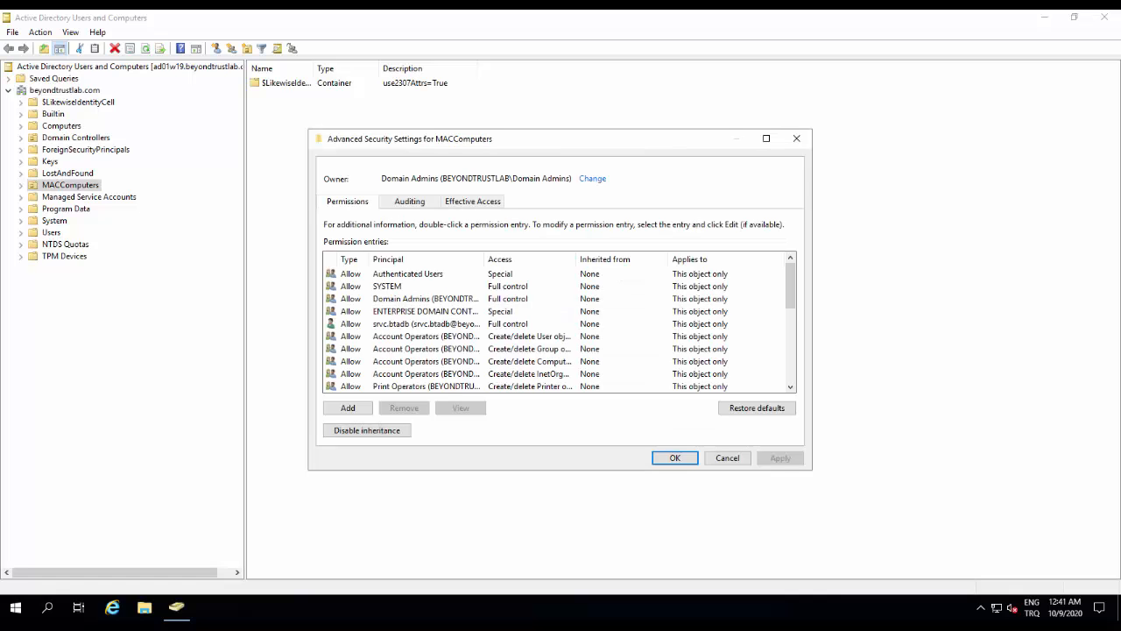
pyautogui.click(427, 324)
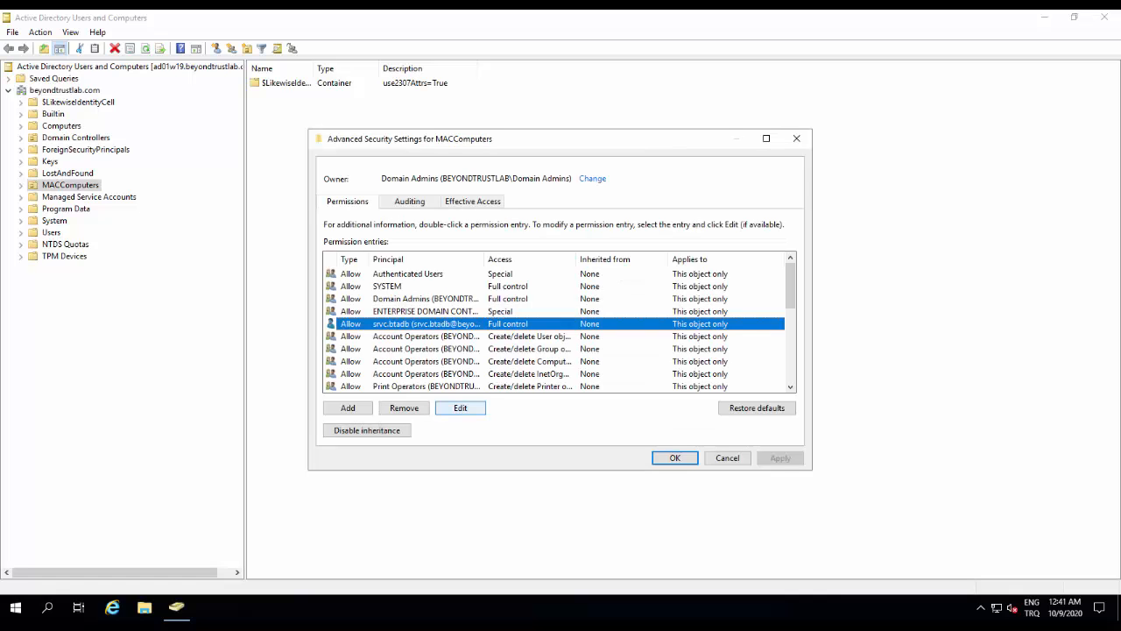
pyautogui.click(460, 407)
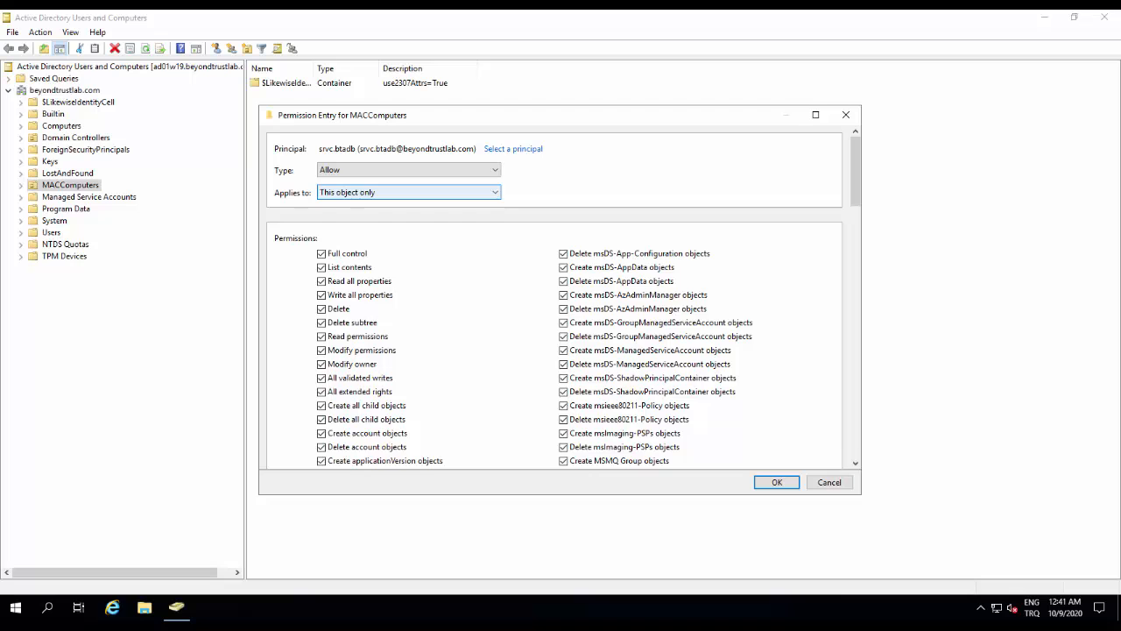
pyautogui.click(408, 191)
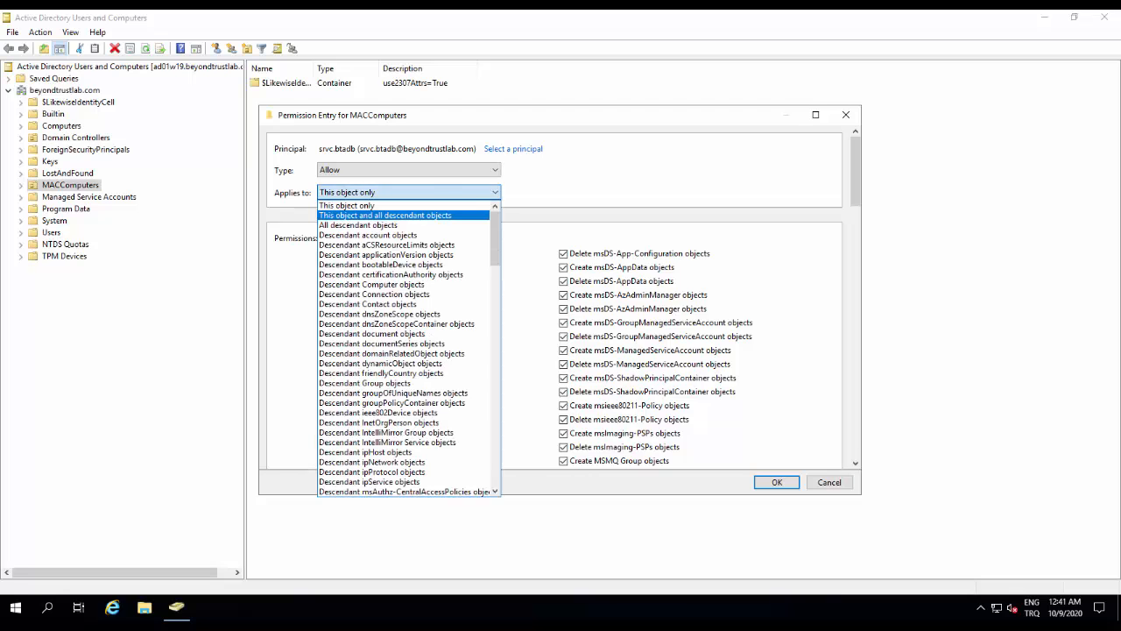
pyautogui.click(385, 215)
pyautogui.press('Return')
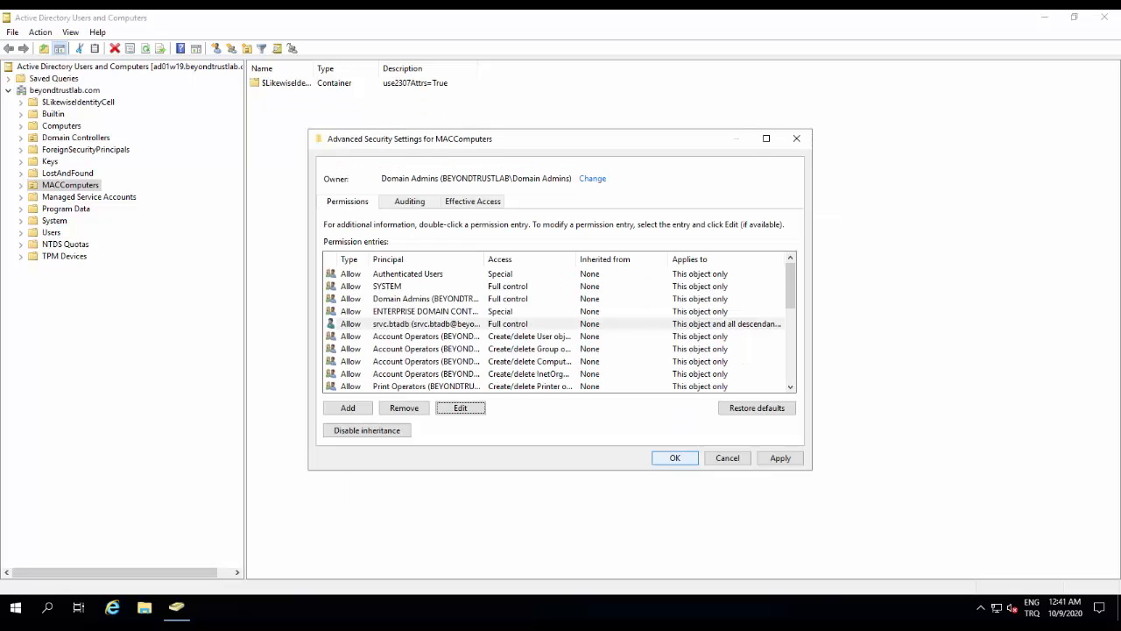
pyautogui.click(674, 458)
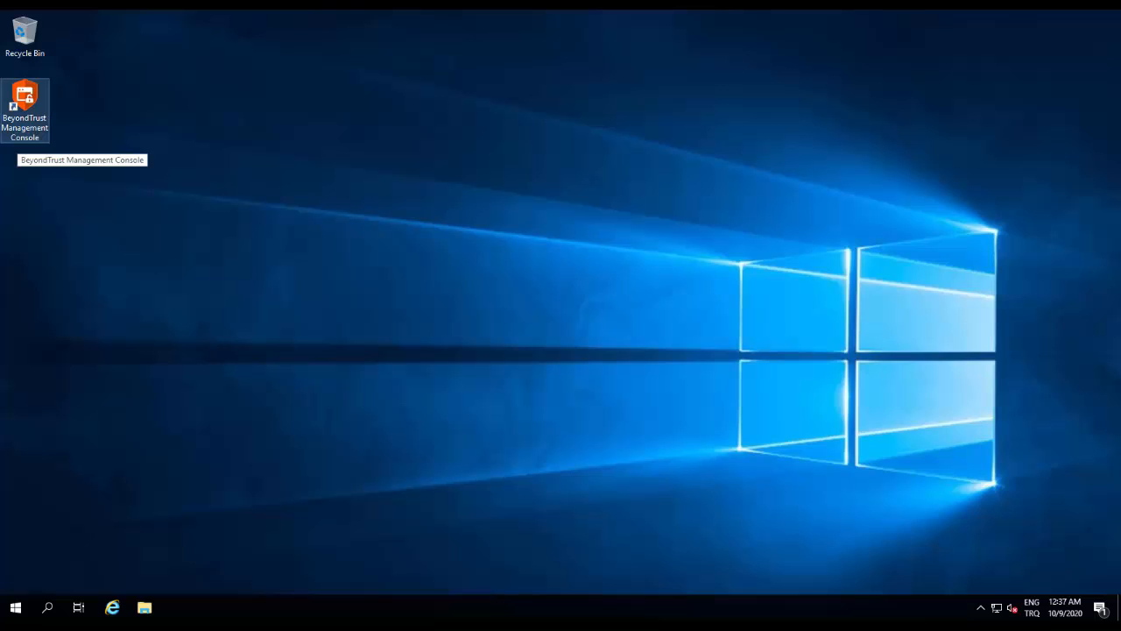
# Open BeyondTrust Management Console as a different user and create a license container in MACComputers that lets computers acquire licenses automatically
pyautogui.rightClick(28, 133)
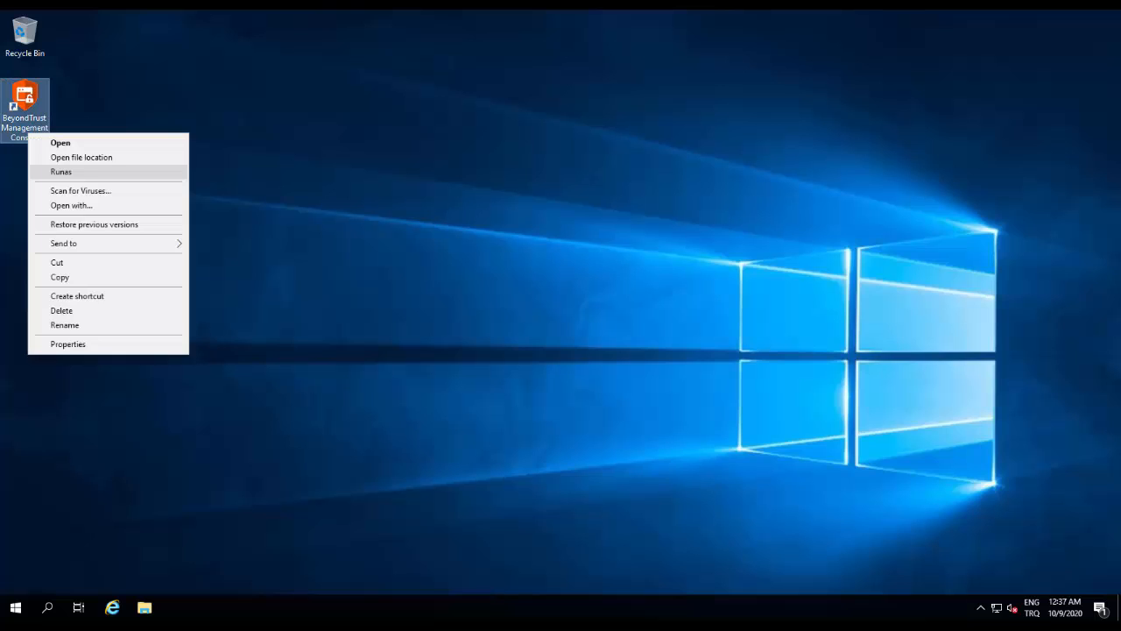
pyautogui.click(62, 172)
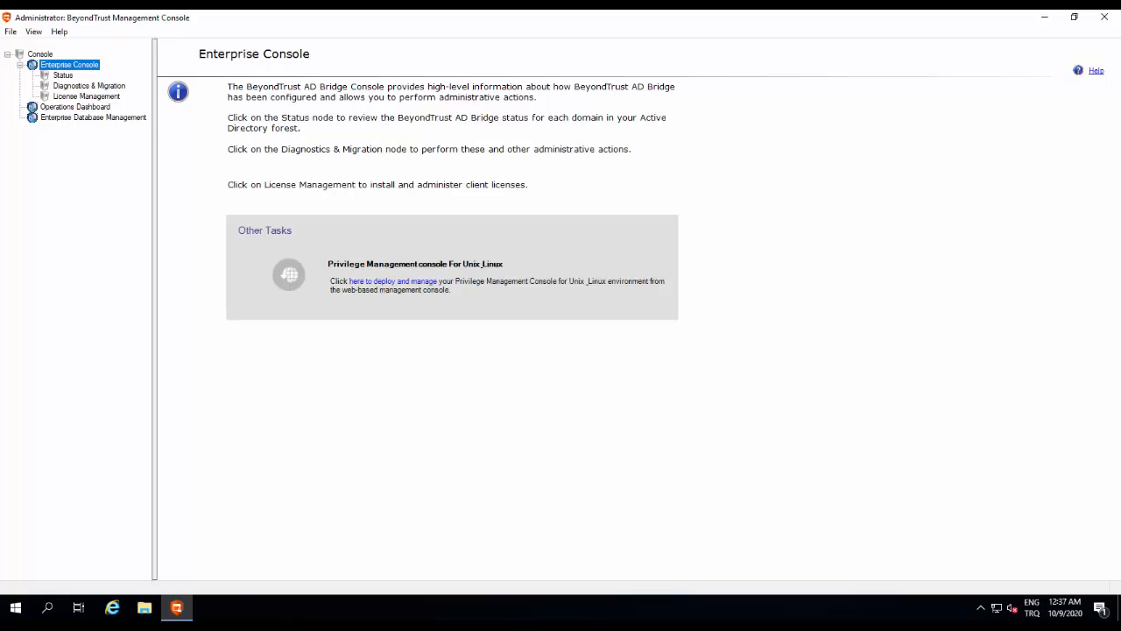
pyautogui.click(86, 96)
pyautogui.rightClick(100, 93)
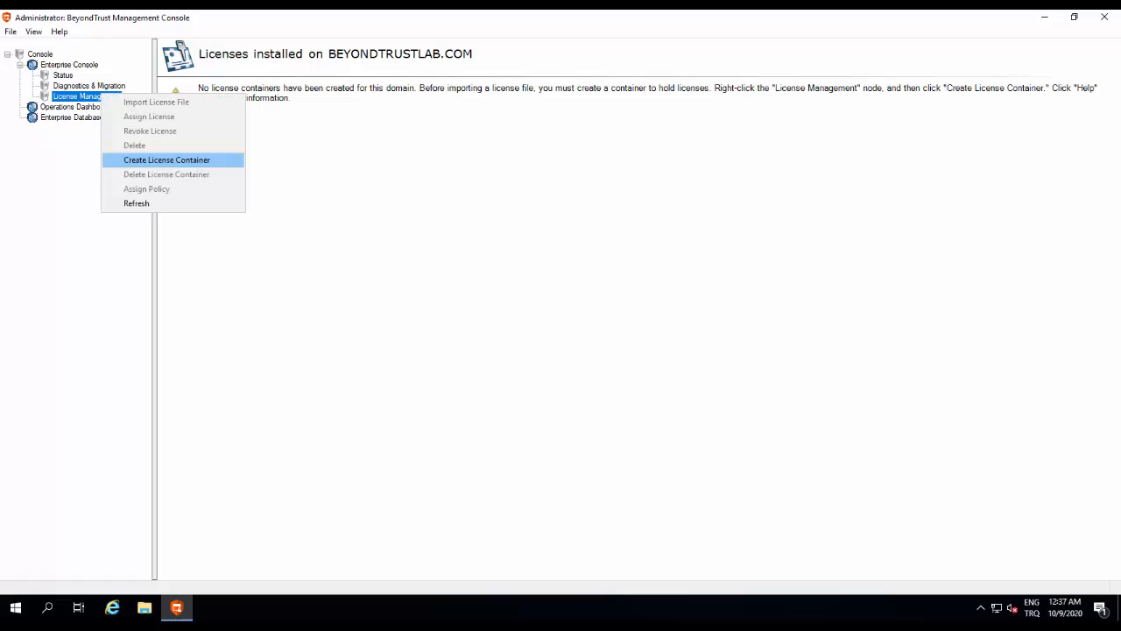
pyautogui.click(166, 160)
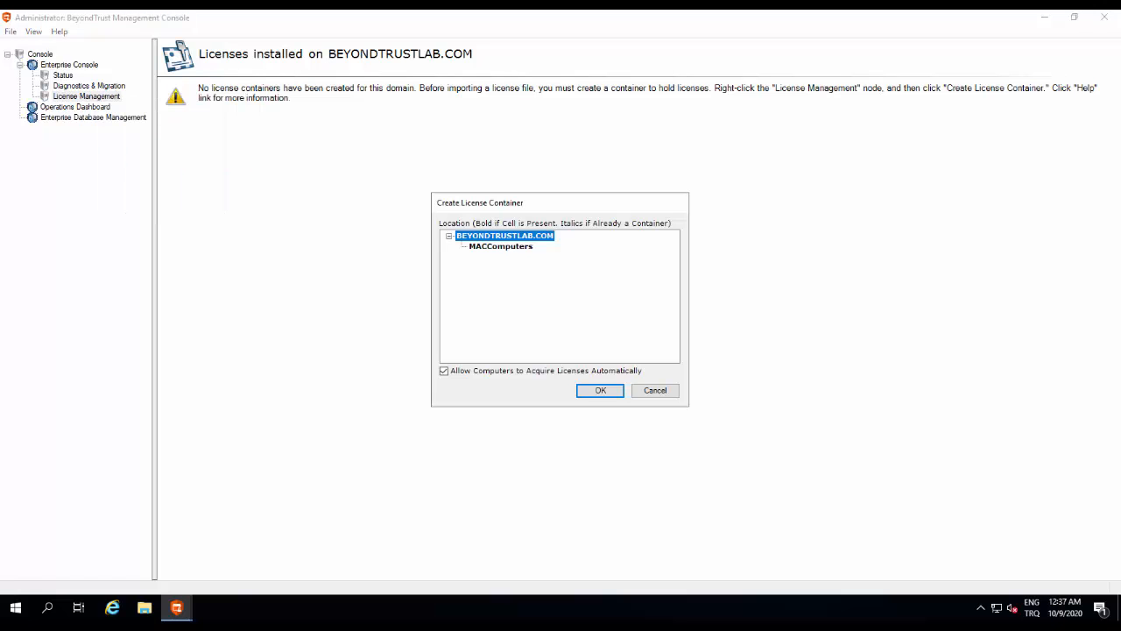
pyautogui.press('Down')
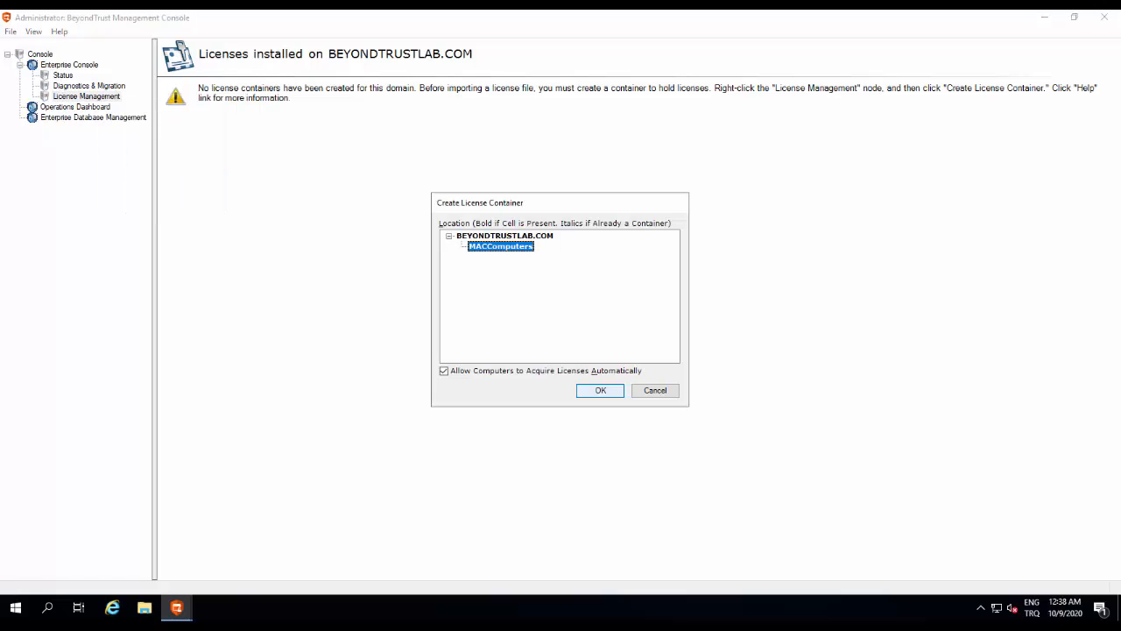
pyautogui.press('Return')
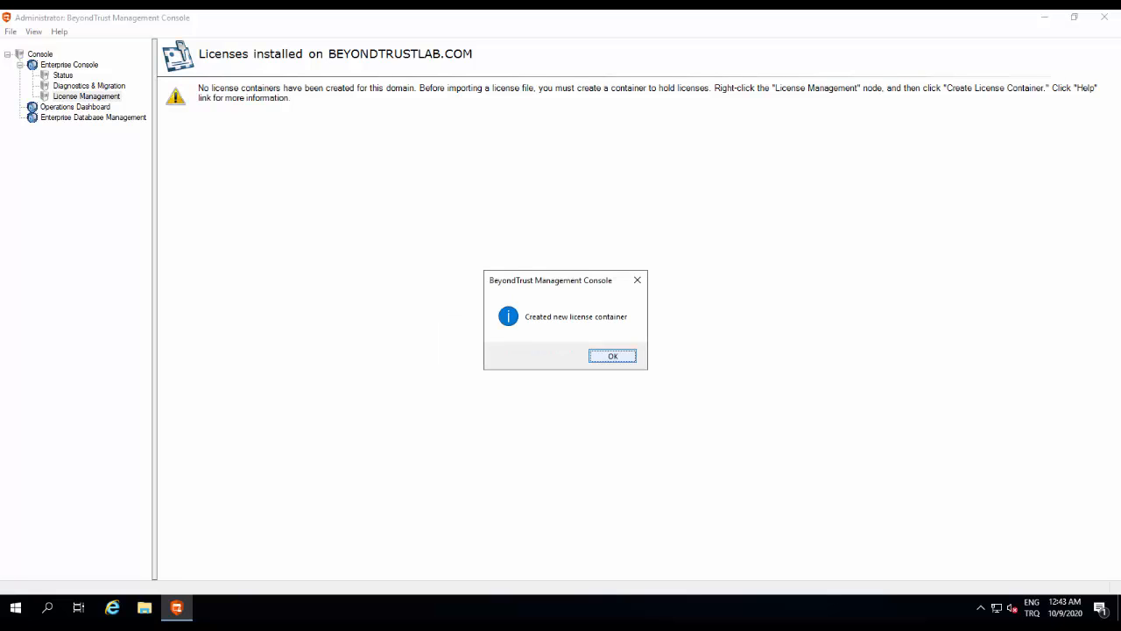
pyautogui.press('Return')
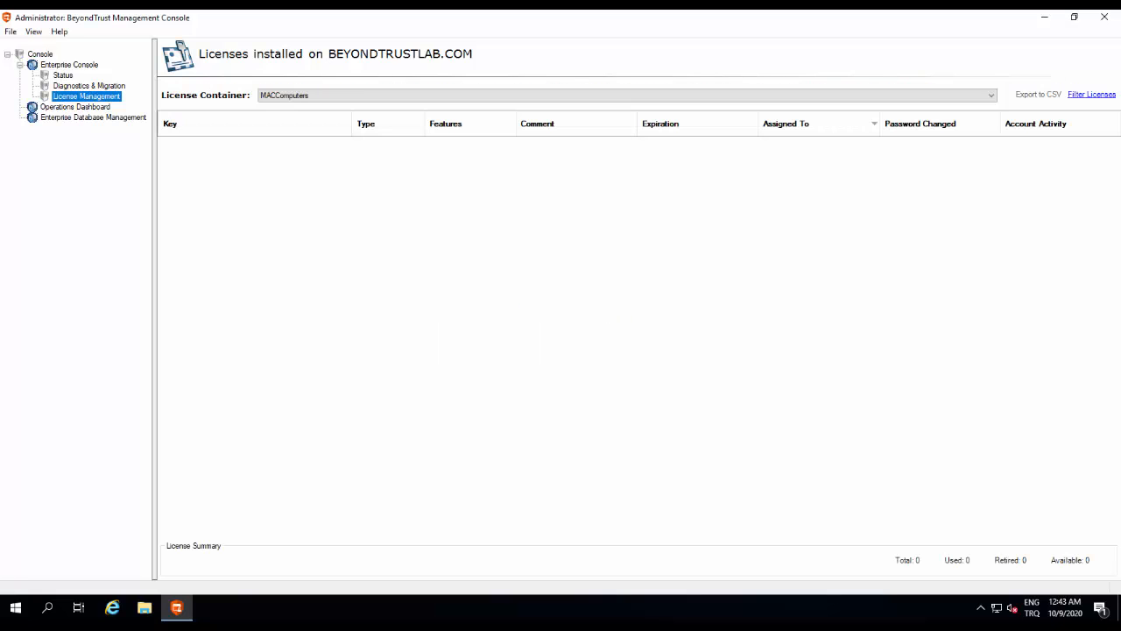
# Import the ADBridge license file into the MACComputers license container and close BeyondTrust Management Console
pyautogui.rightClick(107, 95)
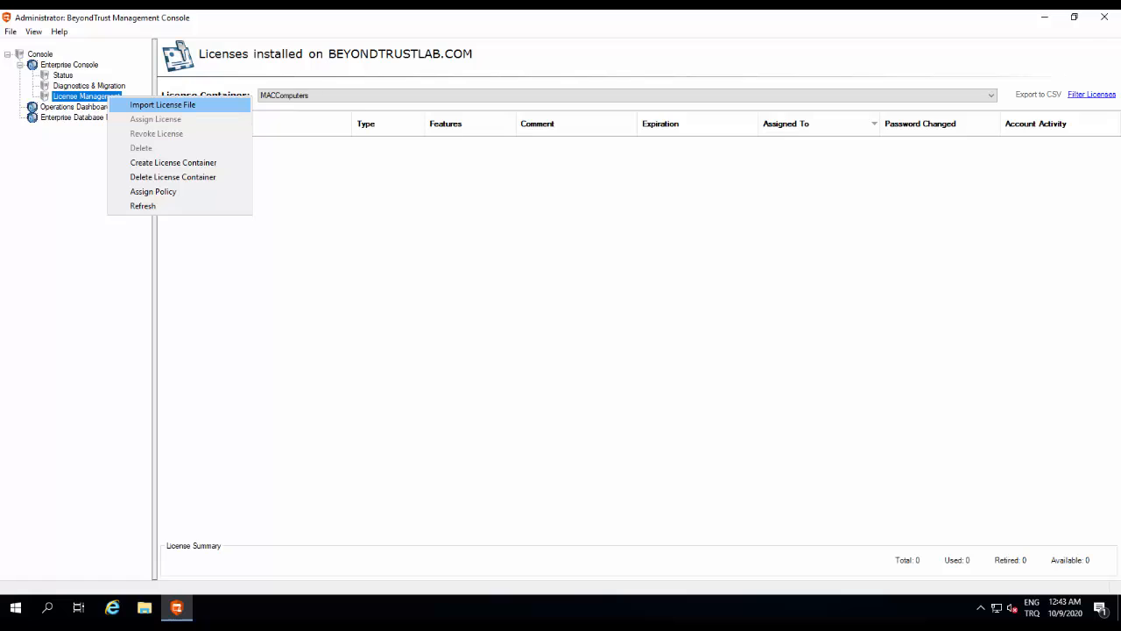
pyautogui.press('Return')
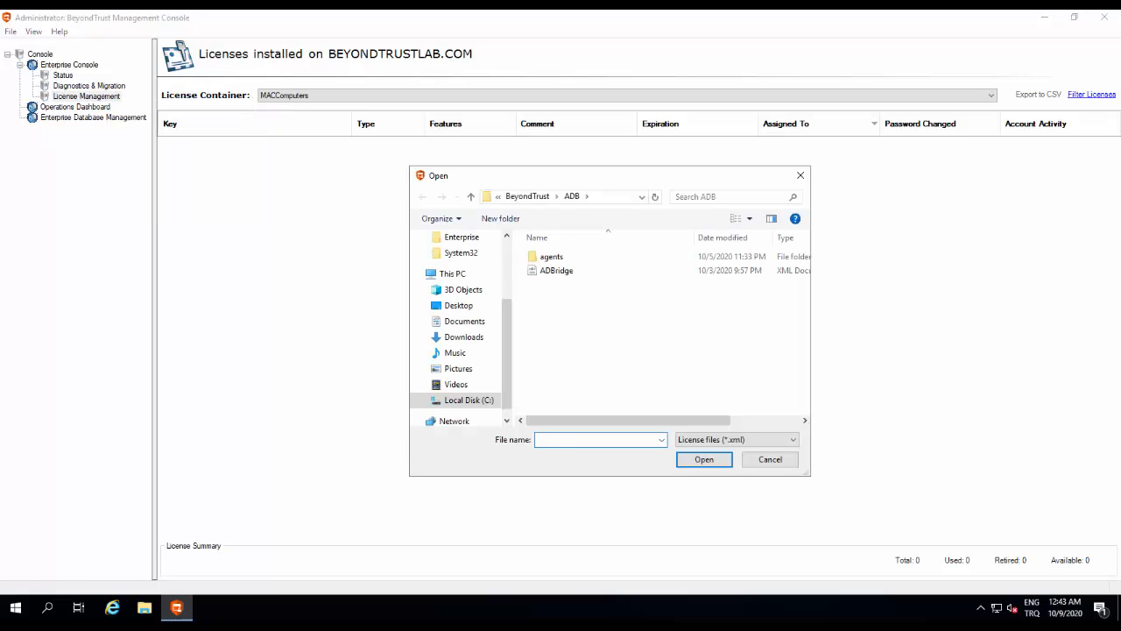
pyautogui.click(557, 271)
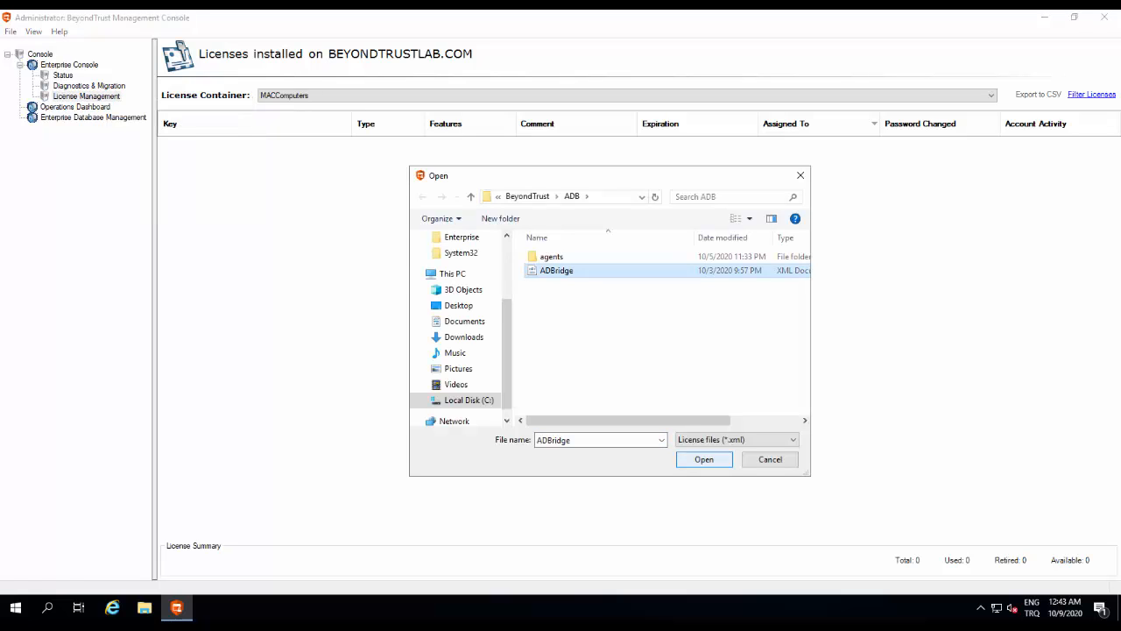
pyautogui.click(704, 460)
pyautogui.press('Return')
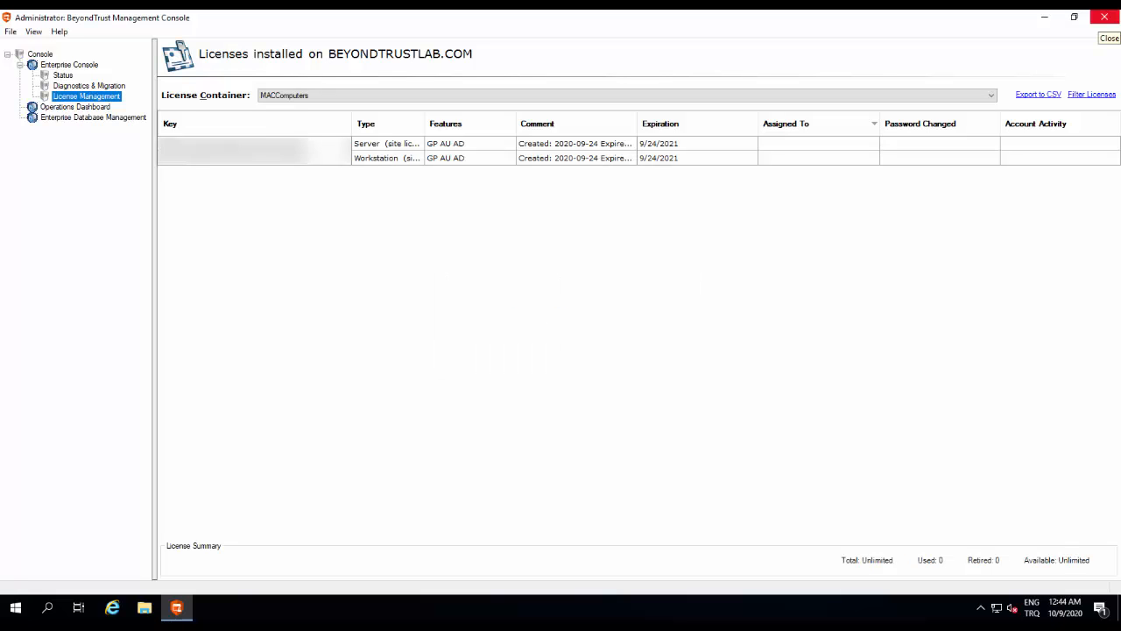
pyautogui.click(1104, 16)
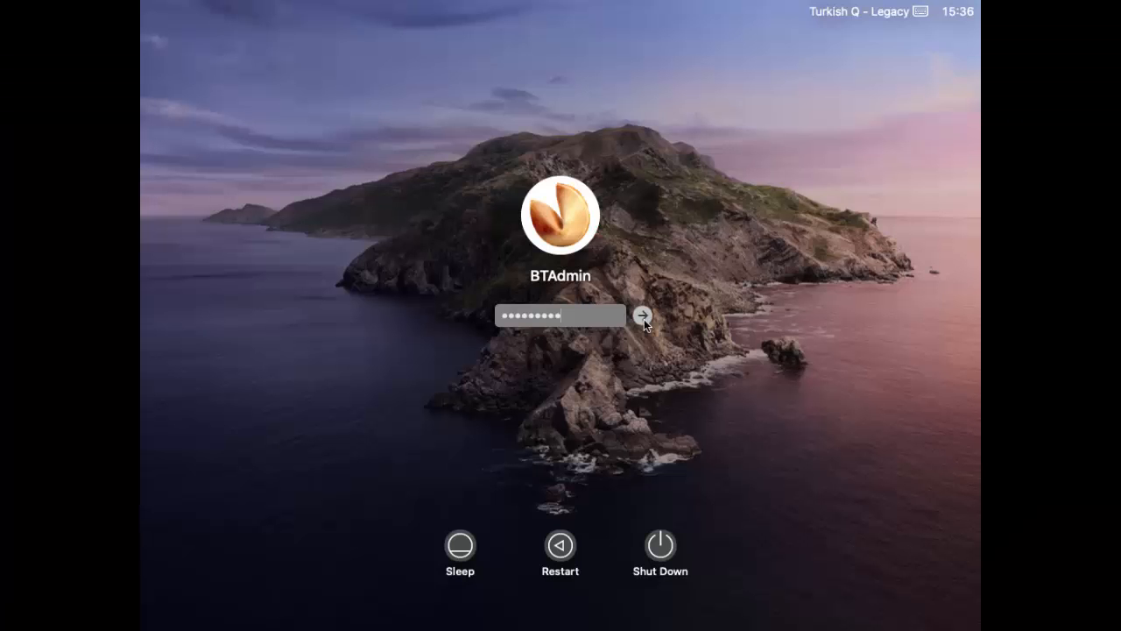
# Log in to the Mac as BTAdmin and open the pbis-enterprise-10.0.0.576 package from the disk image in the CDROM's dmg folder
pyautogui.click(643, 316)
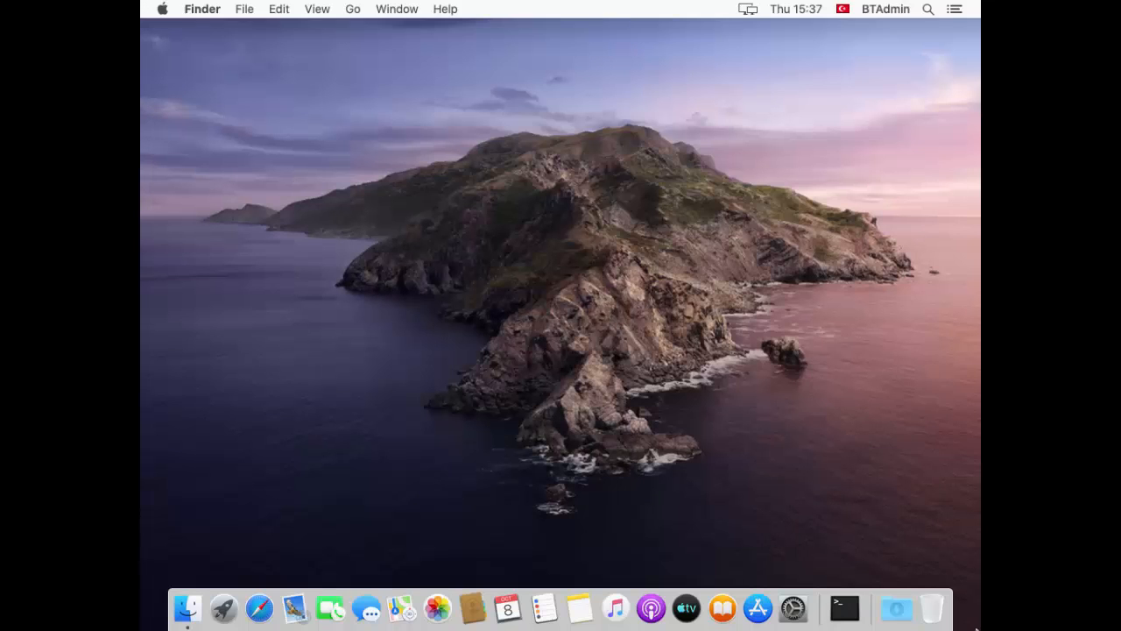
pyautogui.click(925, 58)
pyautogui.doubleClick(924, 58)
pyautogui.click(317, 129)
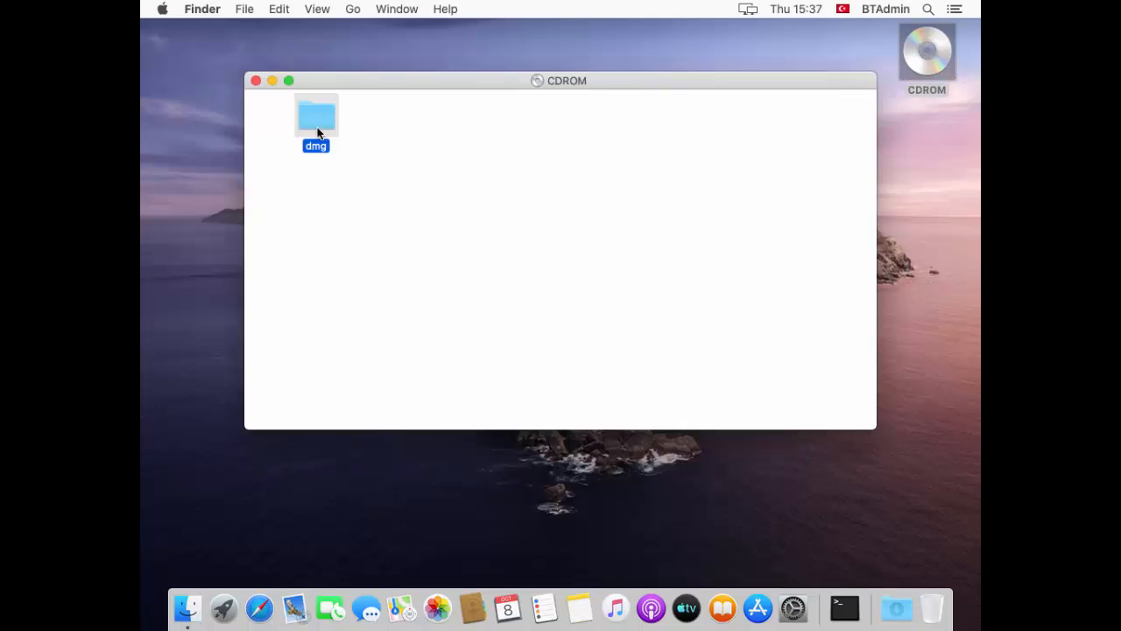
pyautogui.doubleClick(317, 130)
pyautogui.click(307, 149)
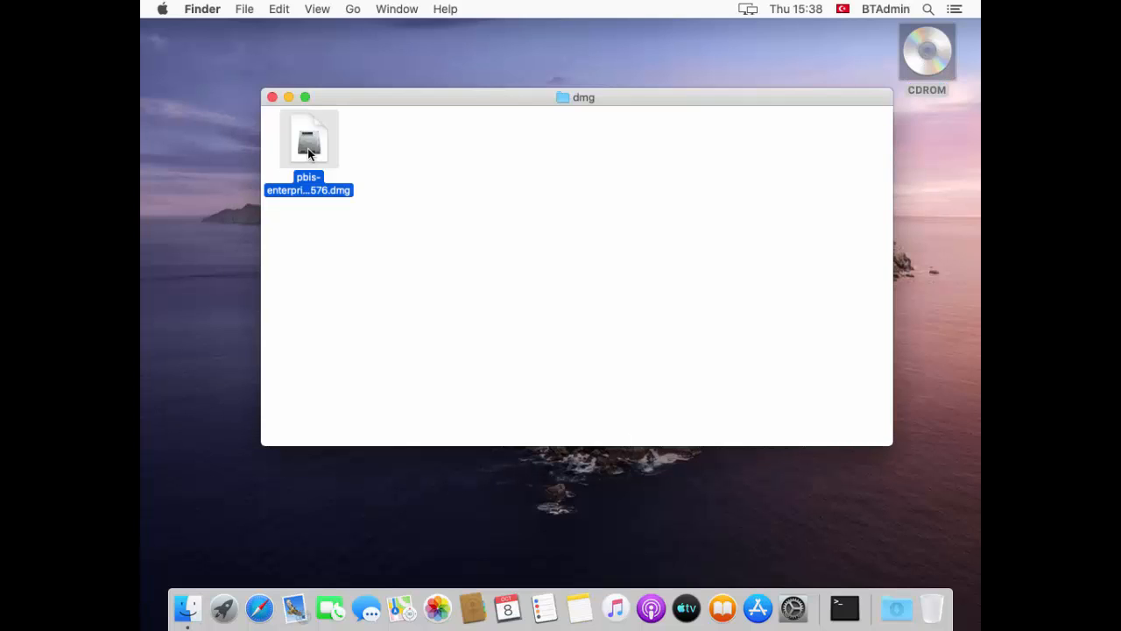
pyautogui.doubleClick(308, 150)
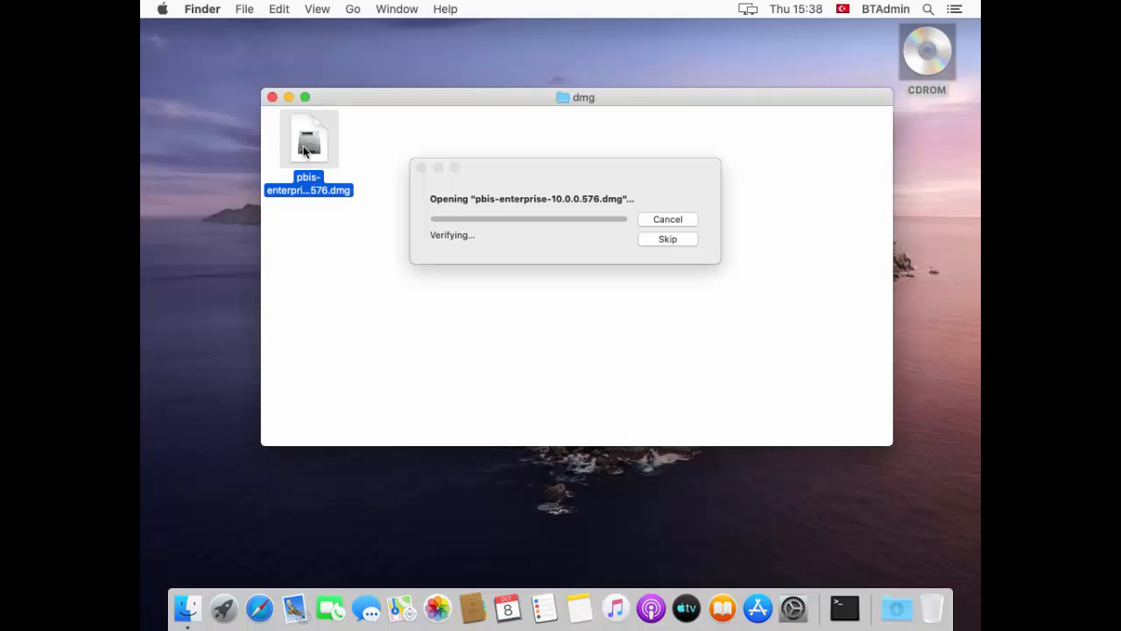
pyautogui.click(346, 164)
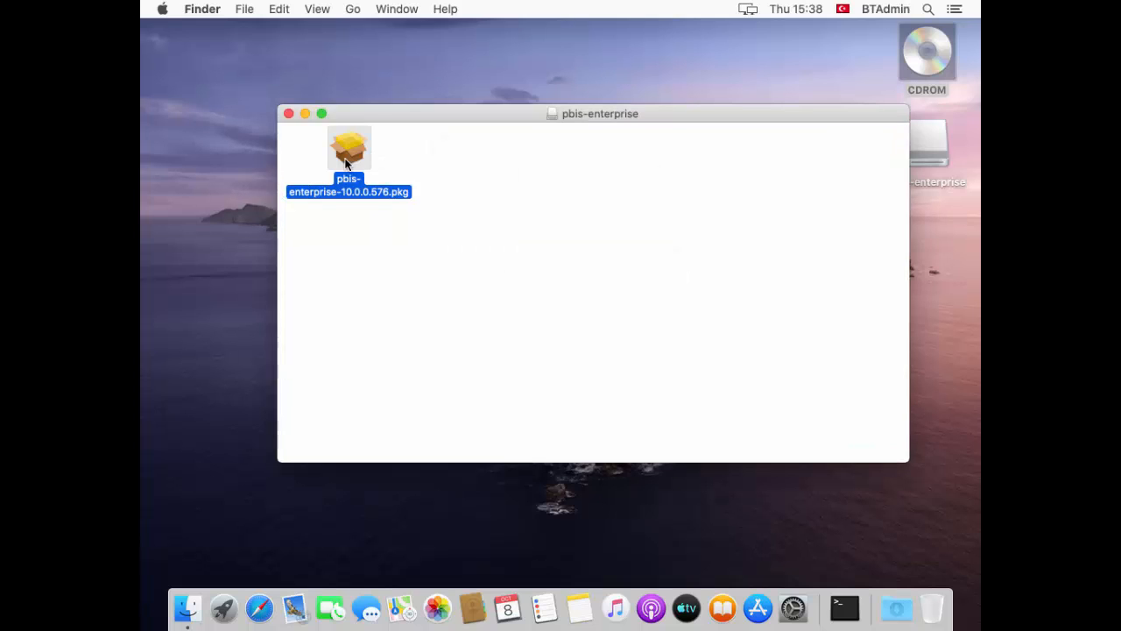
pyautogui.doubleClick(346, 164)
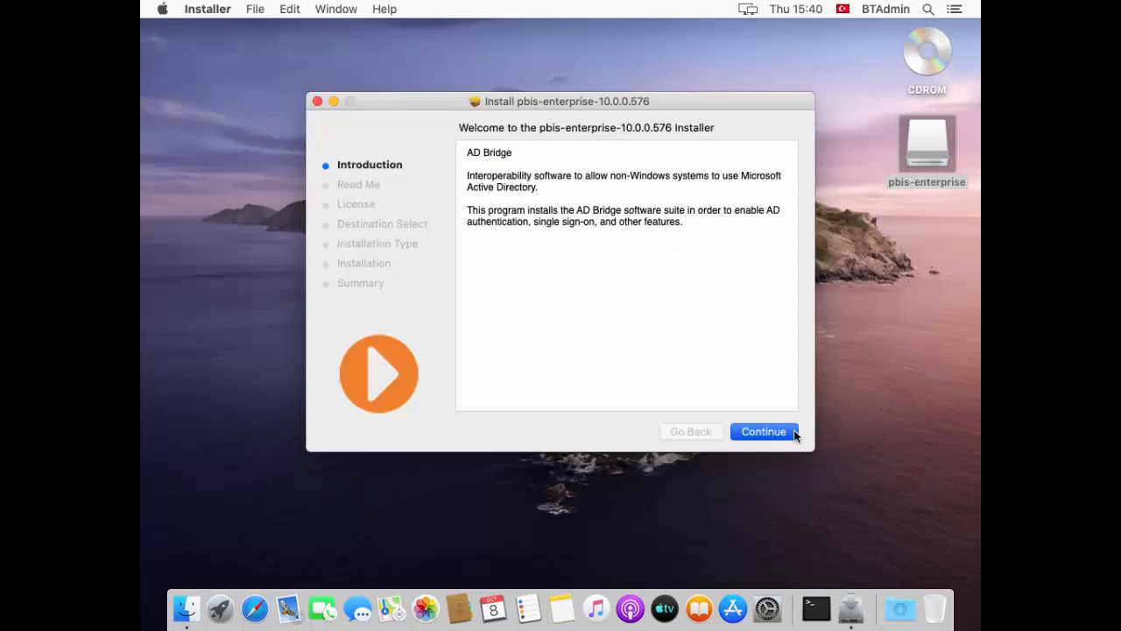
# Proceed through the pbis-enterprise installer's introductory pages, agree to the software license terms and start the installation
pyautogui.click(764, 430)
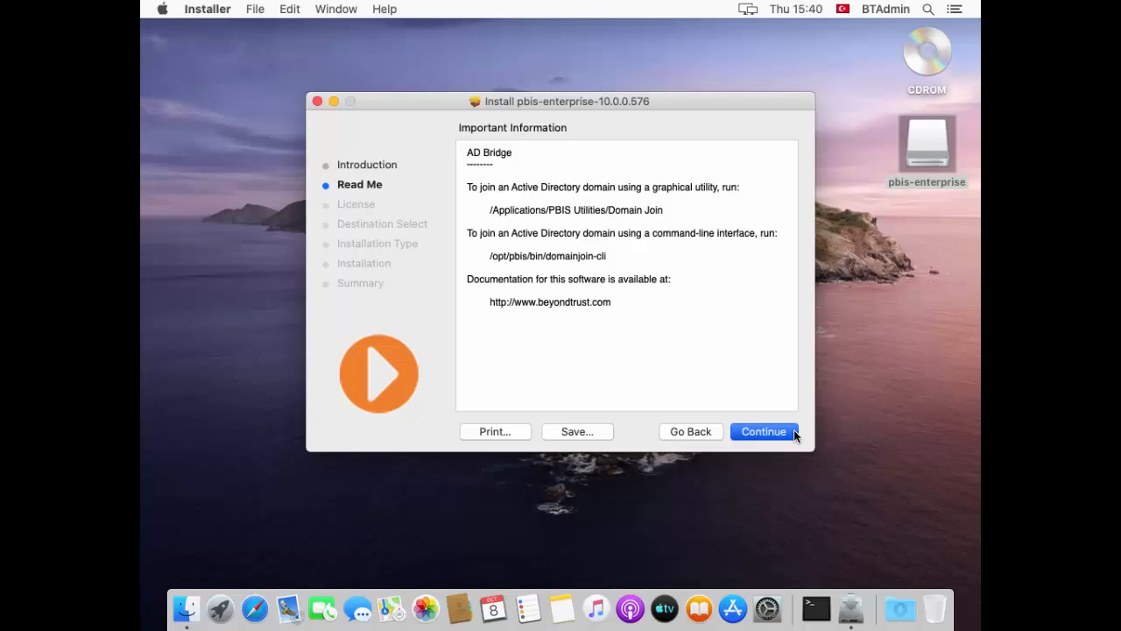
pyautogui.click(794, 432)
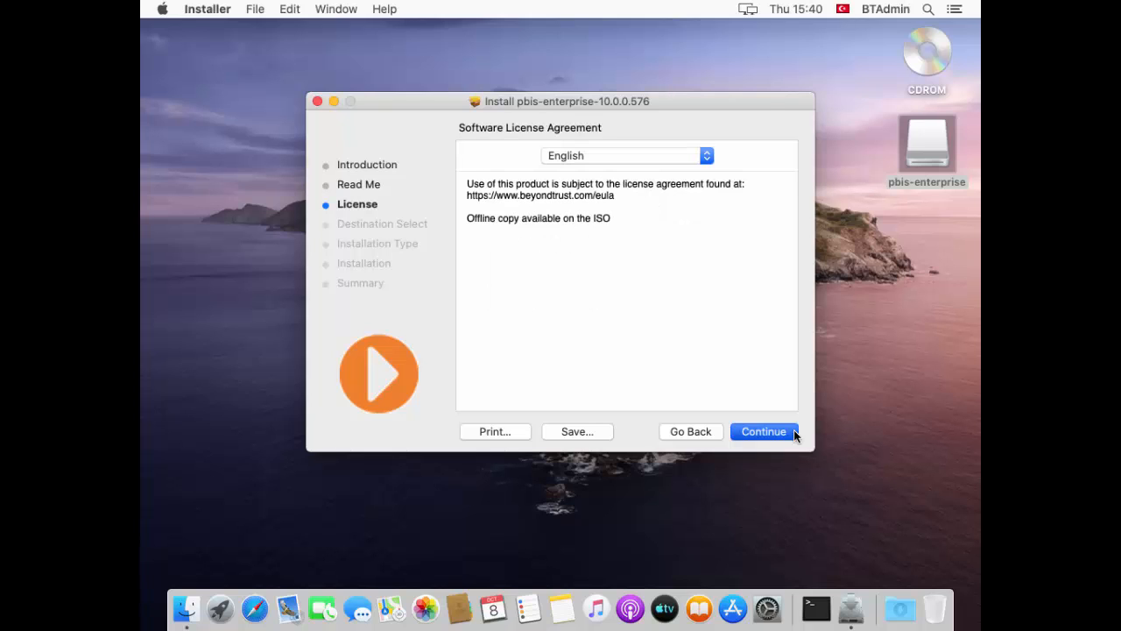
pyautogui.click(794, 433)
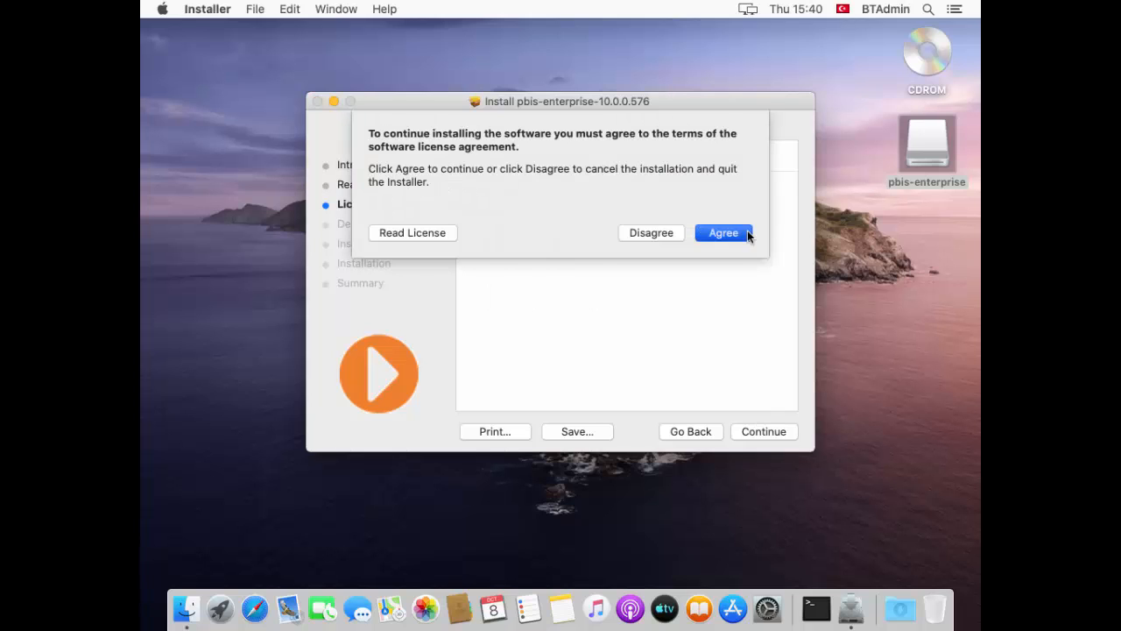
pyautogui.click(723, 233)
pyautogui.click(788, 430)
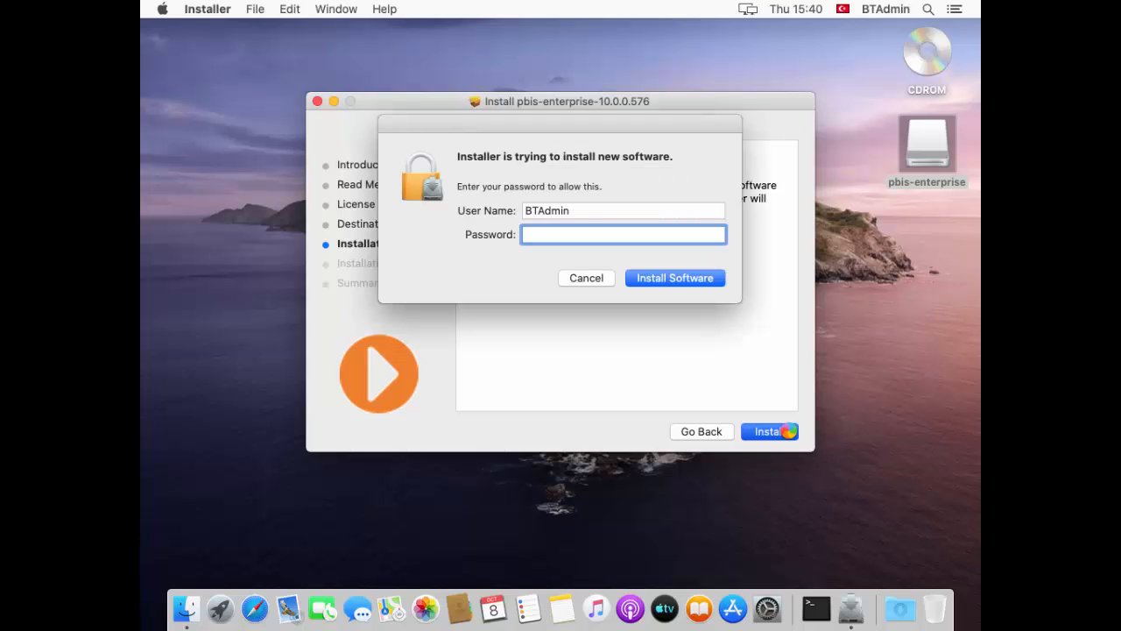
# Authorize the installation with the BTAdmin account password and allow Installer to administer the computer
pyautogui.write('•••••••••')
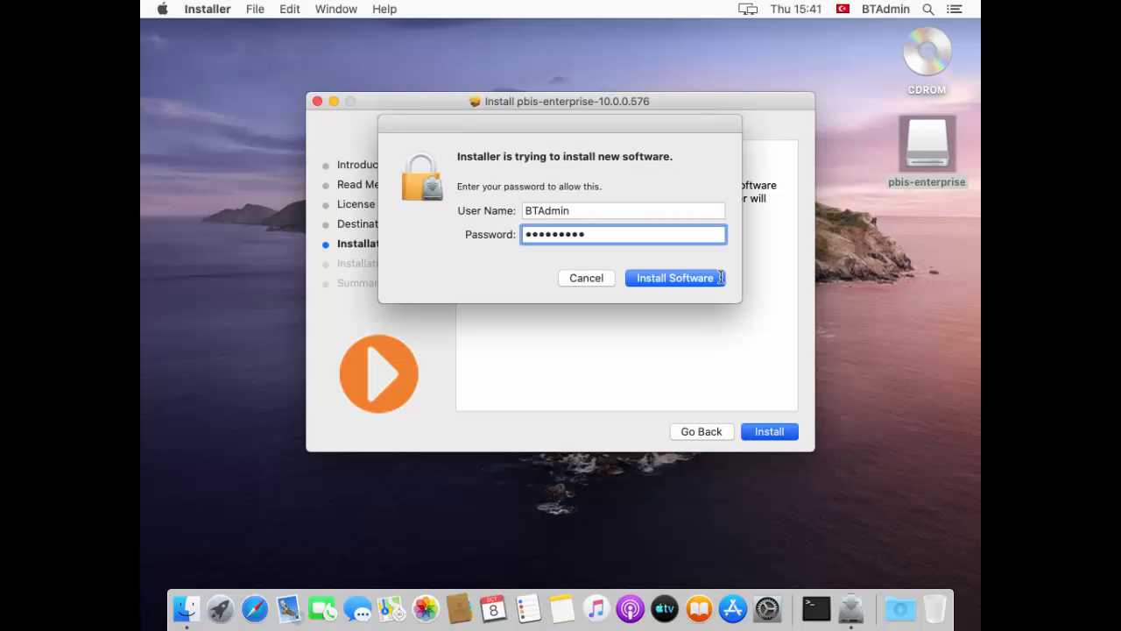
pyautogui.click(705, 278)
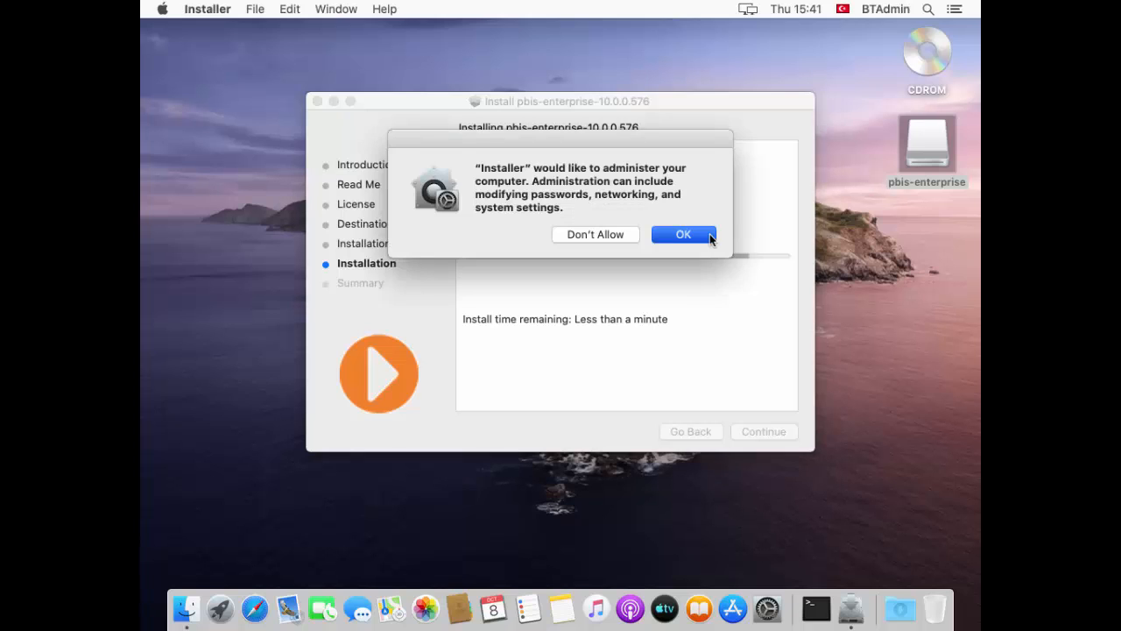
pyautogui.click(709, 234)
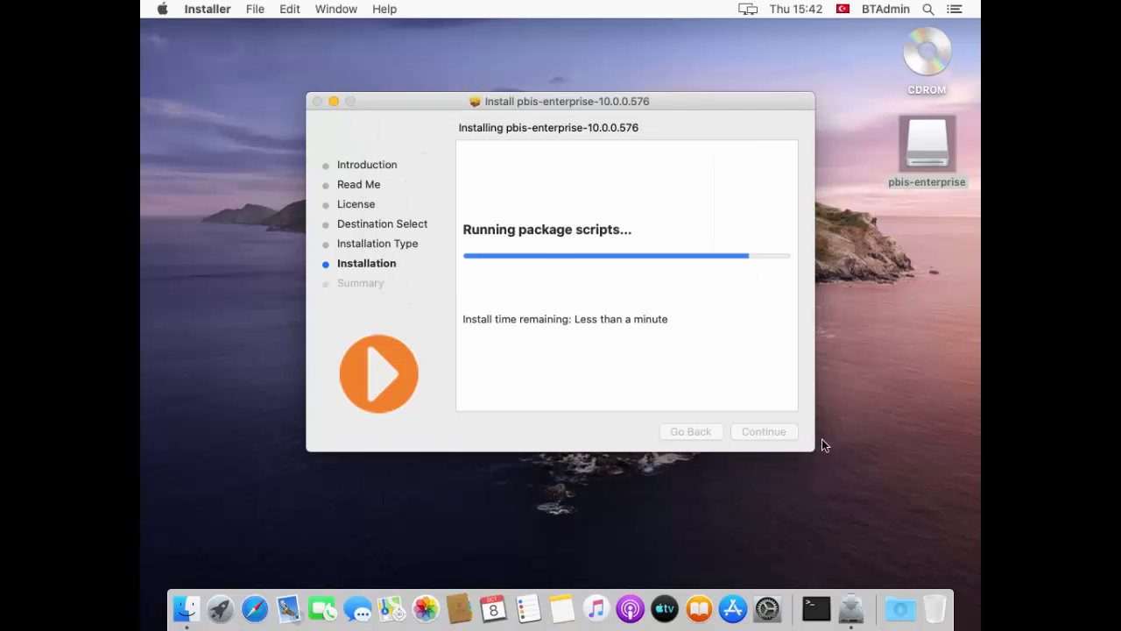
# Close the finished installer and eject the CDROM disc
pyautogui.click(769, 432)
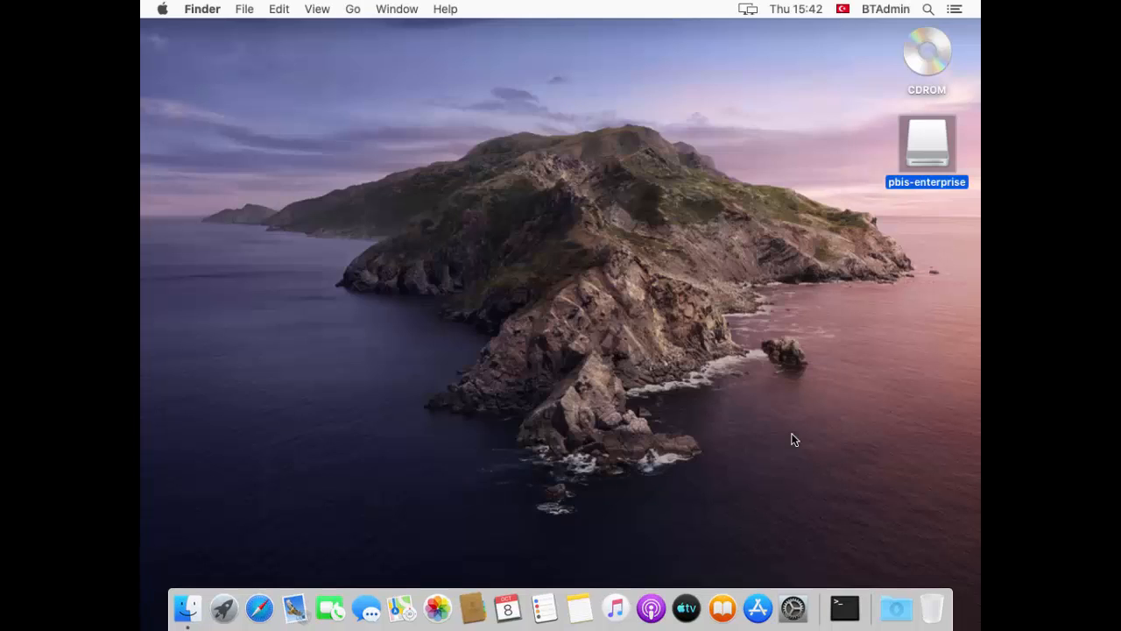
pyautogui.rightClick(922, 61)
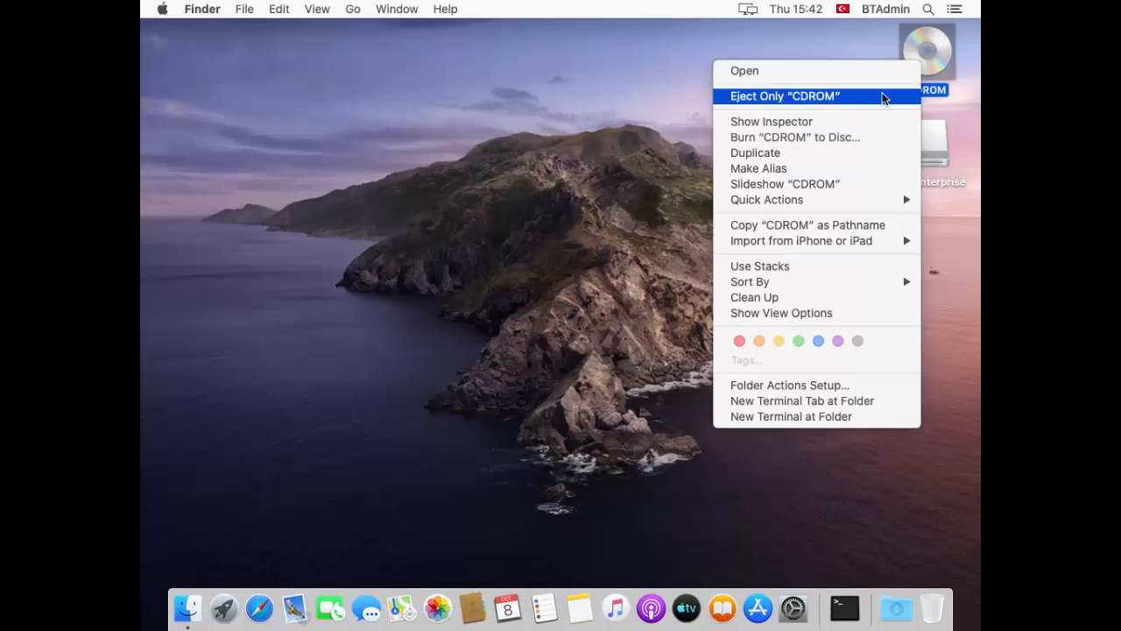
pyautogui.click(882, 96)
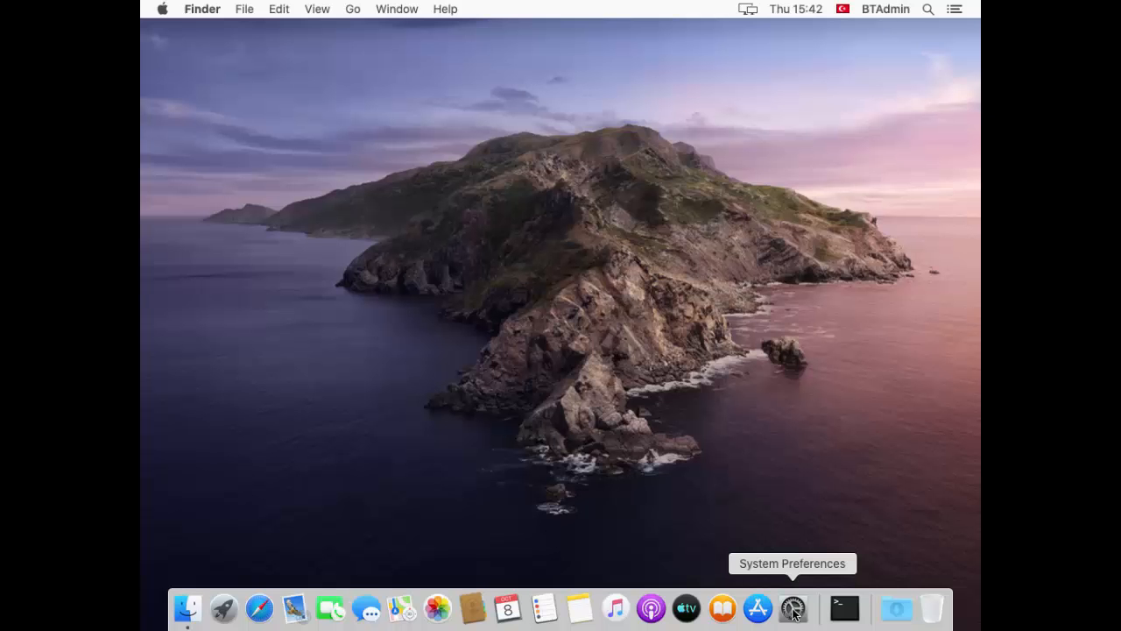
# Open the Ethernet connection's advanced network settings in System Preferences and add 192.168.5.5 as DNS server
pyautogui.click(793, 609)
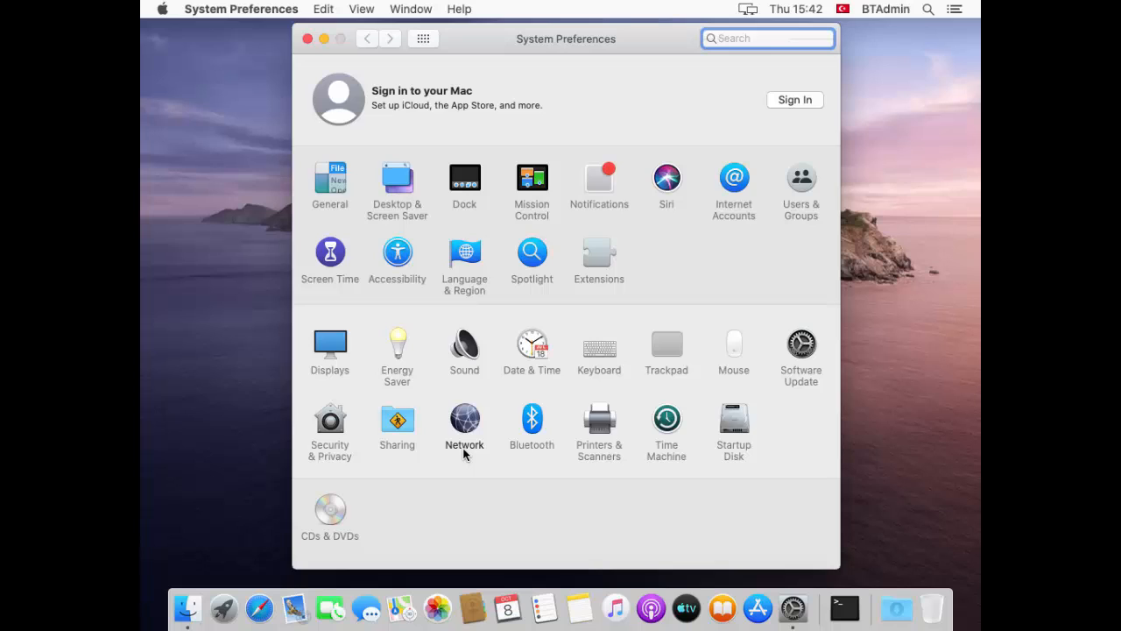
pyautogui.click(465, 454)
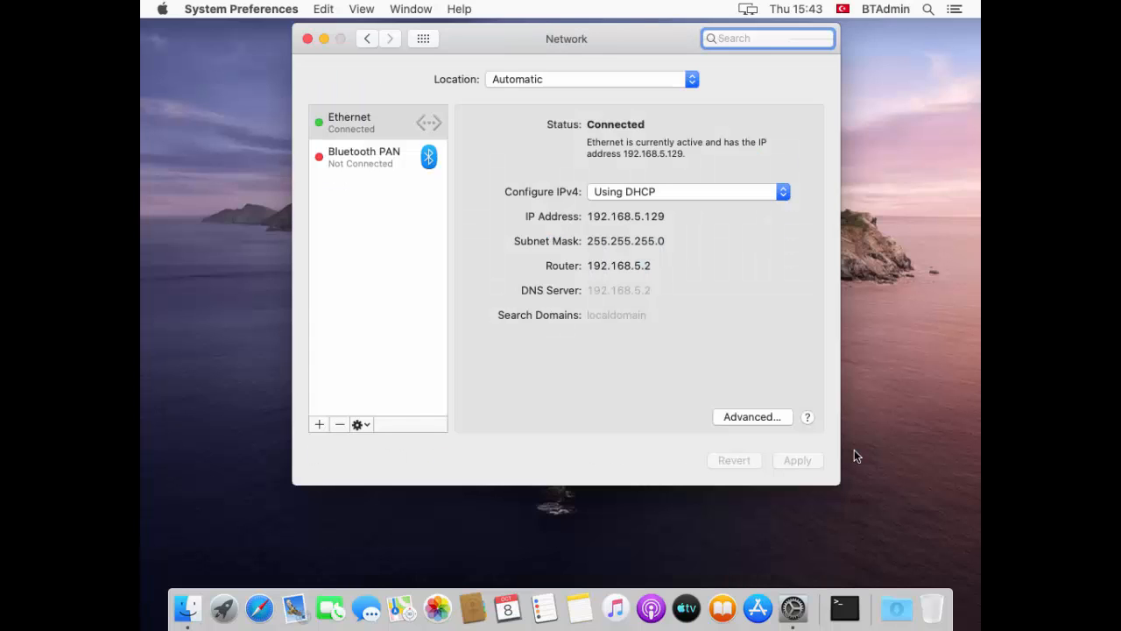
pyautogui.click(782, 418)
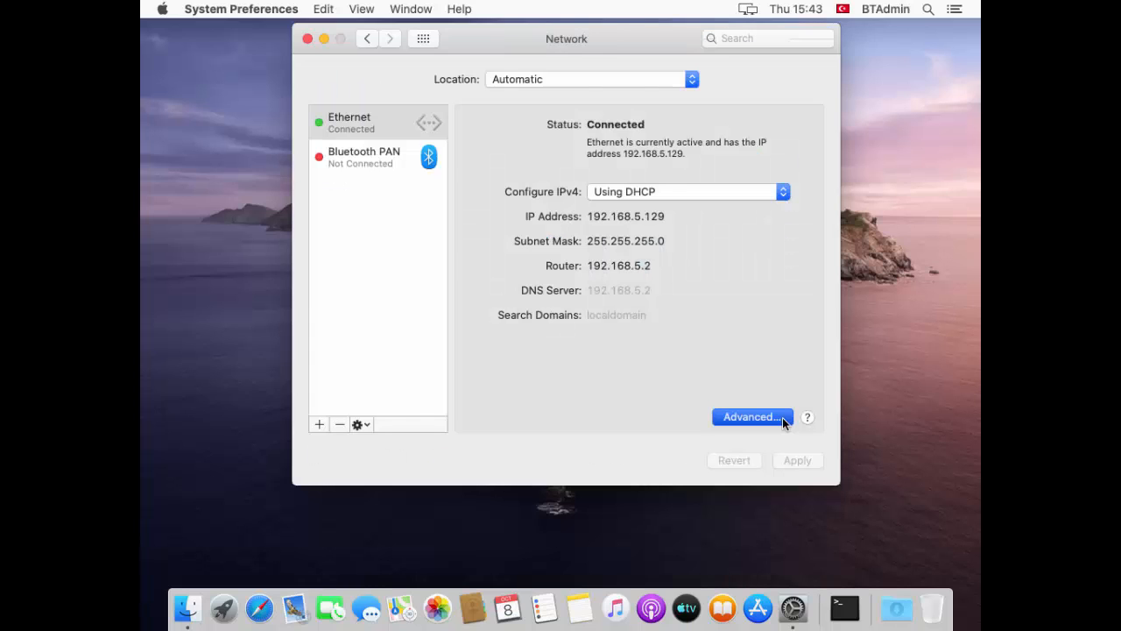
pyautogui.click(493, 106)
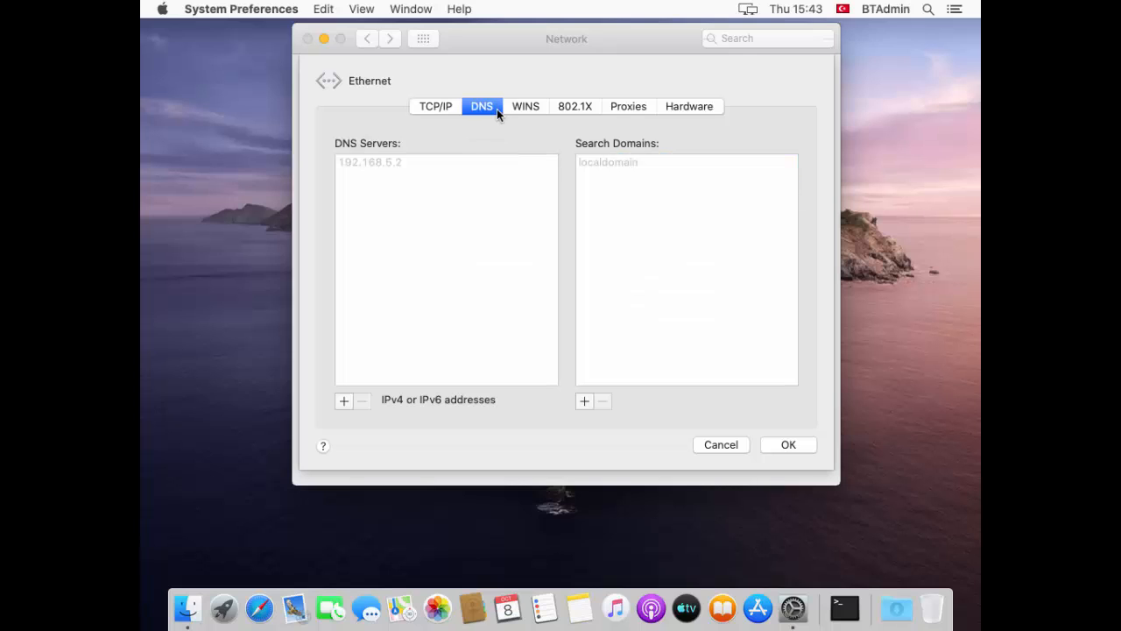
pyautogui.click(345, 401)
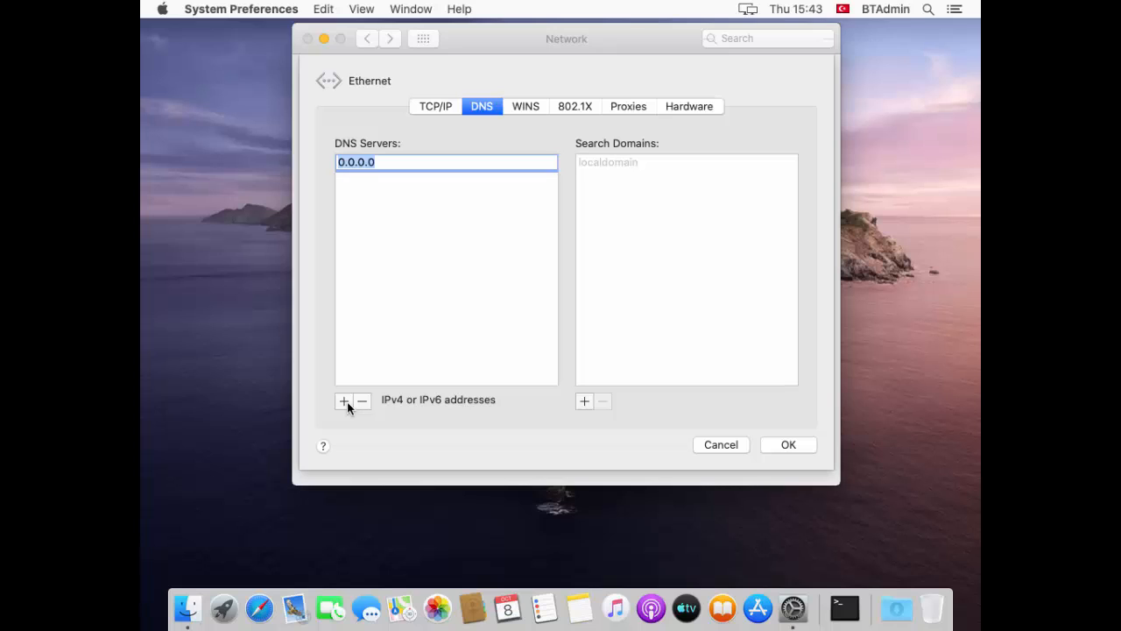
pyautogui.write('192.168.5.5')
pyautogui.click(417, 274)
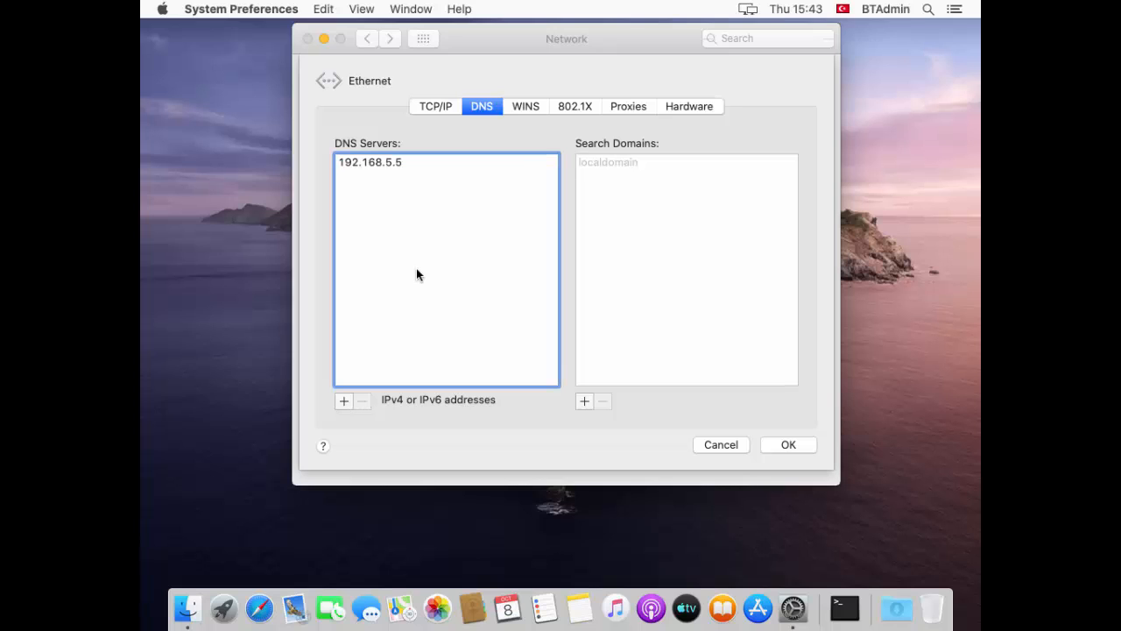
# Add beyondtrustlab.com as the Ethernet search domain, apply the network changes and close System Preferences
pyautogui.click(584, 402)
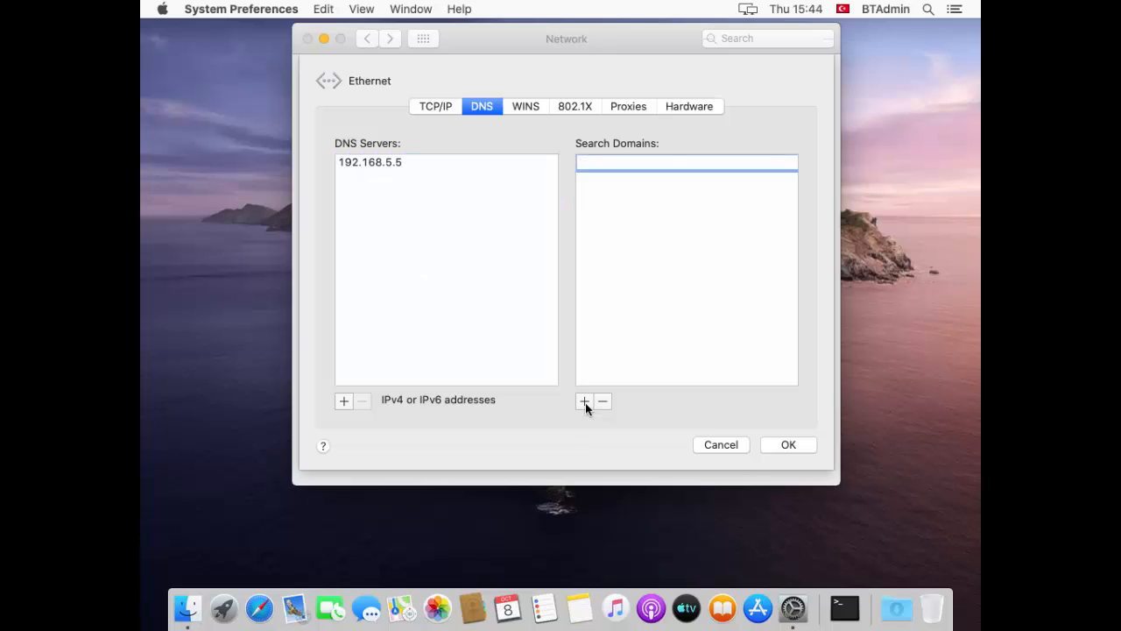
pyautogui.write('beyondtrustlab.com')
pyautogui.press('Return')
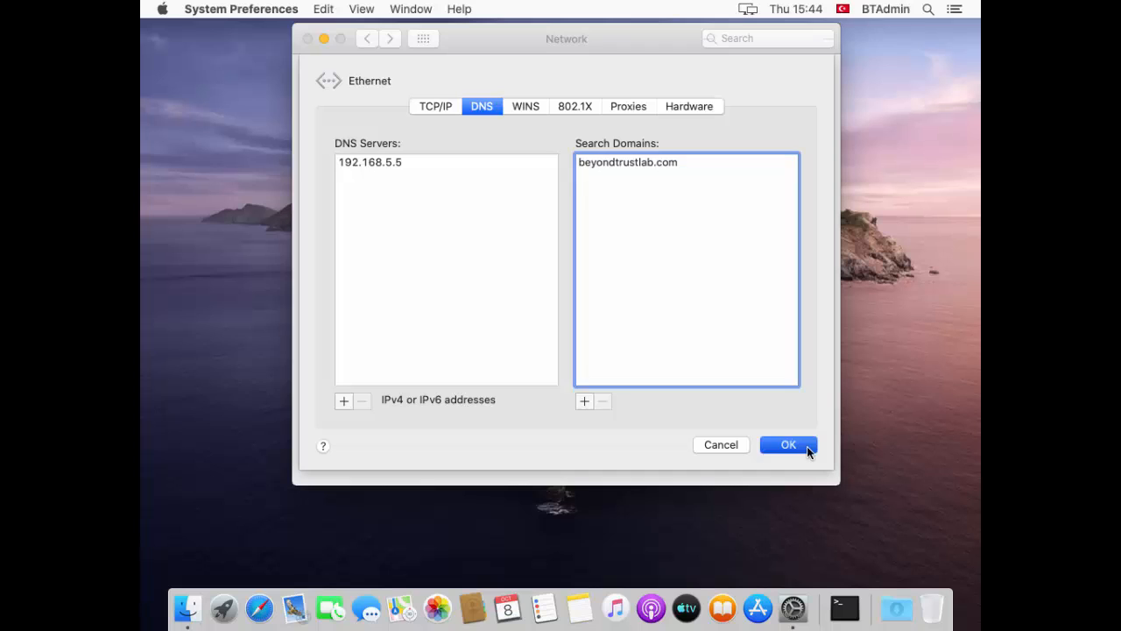
pyautogui.click(807, 449)
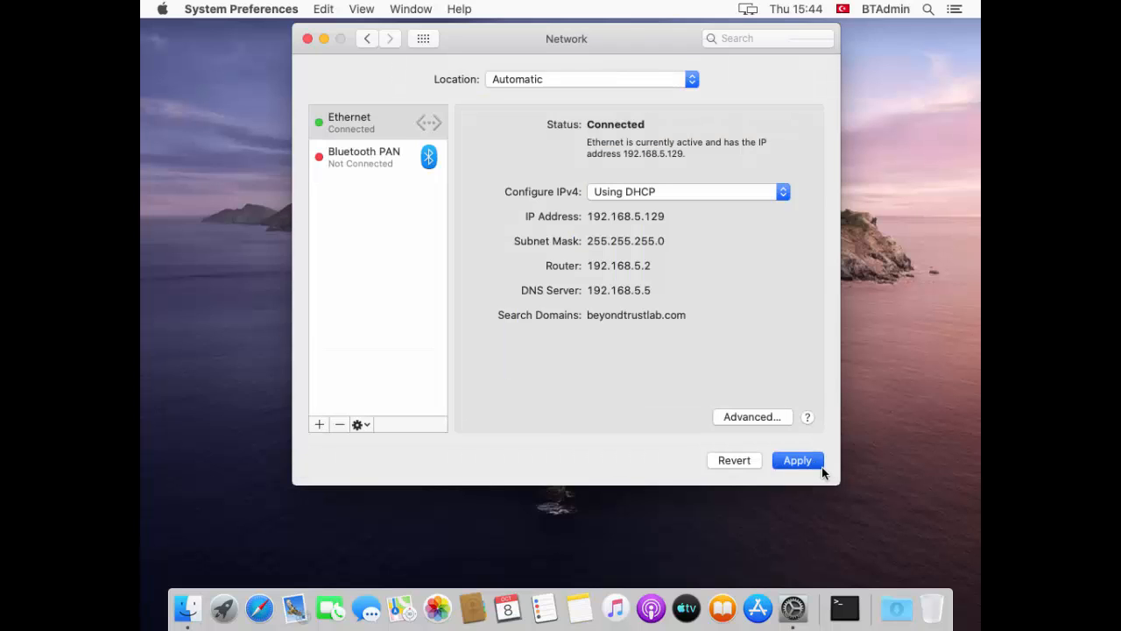
pyautogui.click(820, 464)
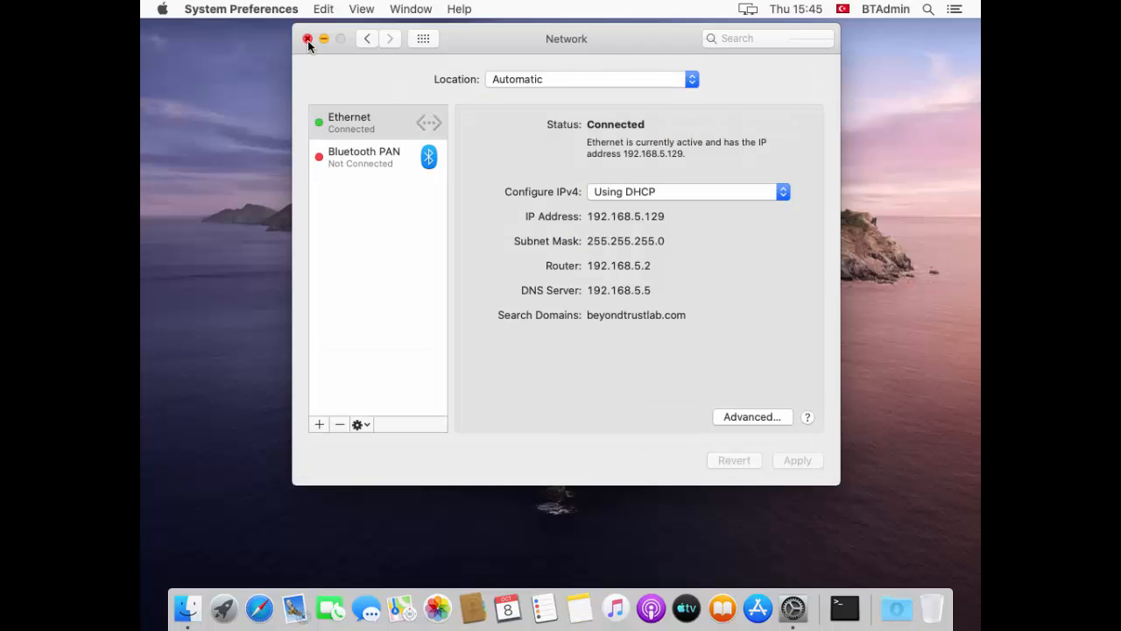
pyautogui.click(307, 39)
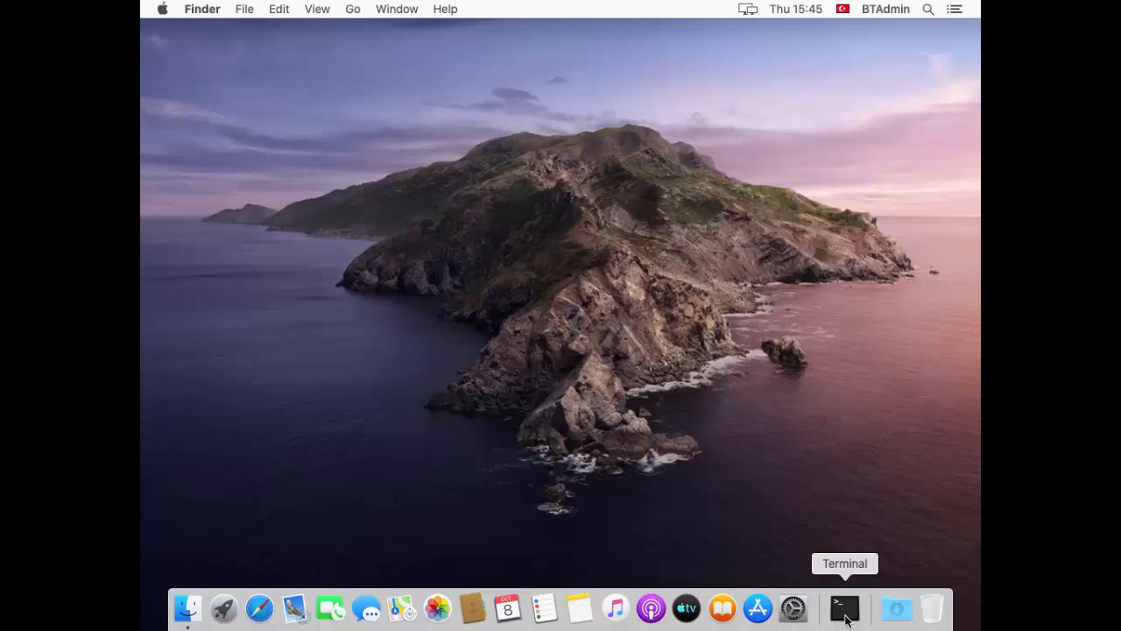
# Switch to Terminal, test name resolution with "ping beyondtrustlab.com" and stop the ping
pyautogui.click(844, 608)
pyautogui.write('ping beyondtrustlab.com')
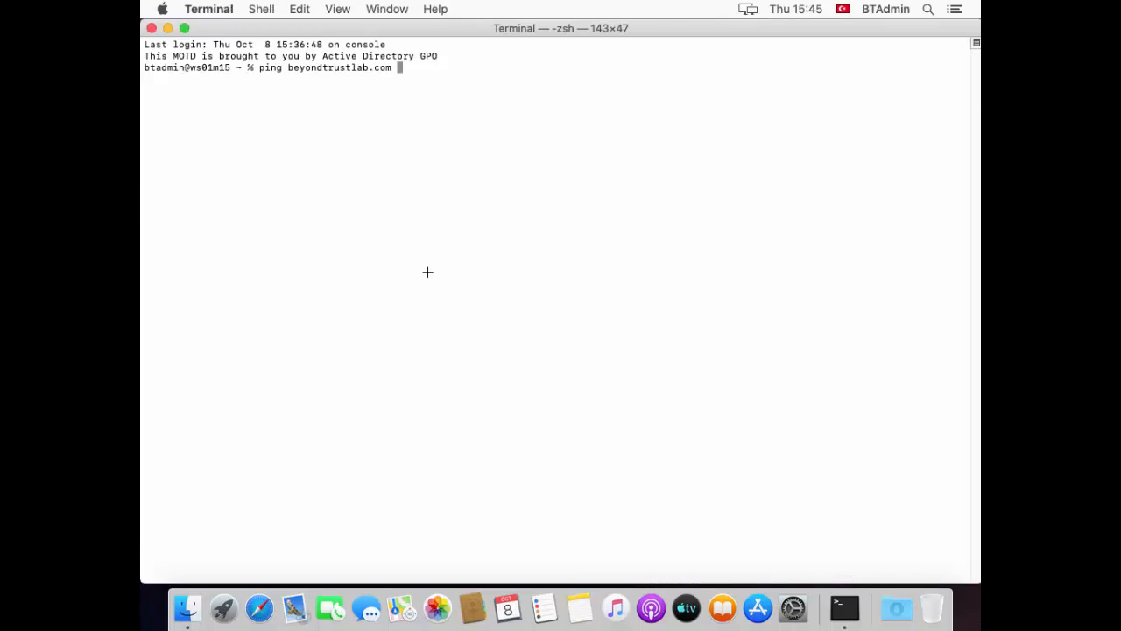
pyautogui.press('Return')
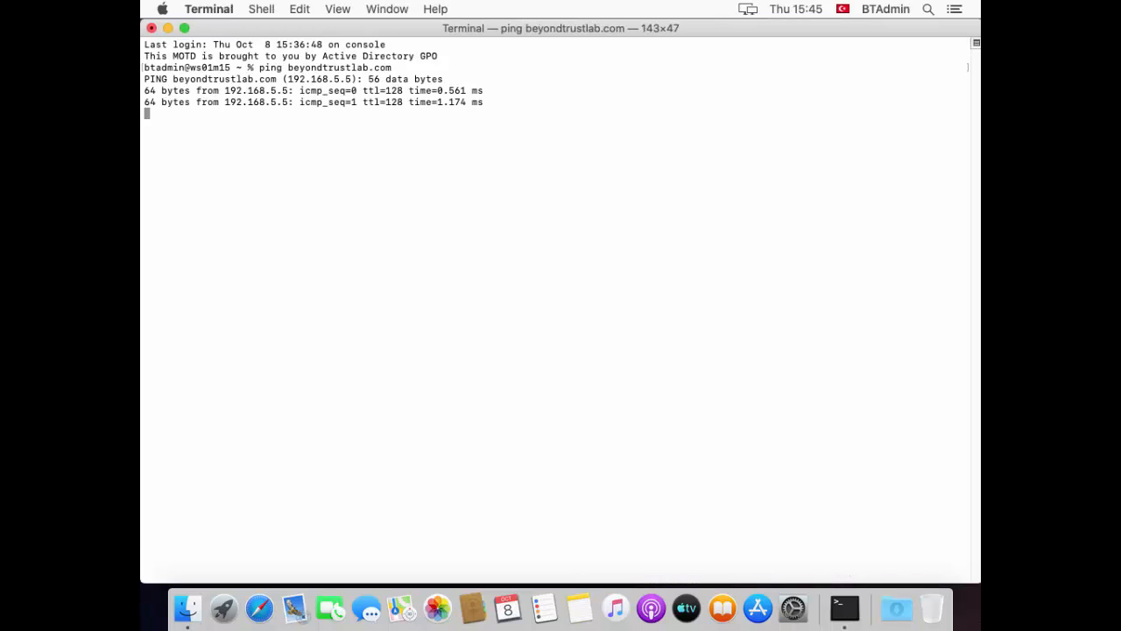
pyautogui.hotkey('ctrl', 'c')
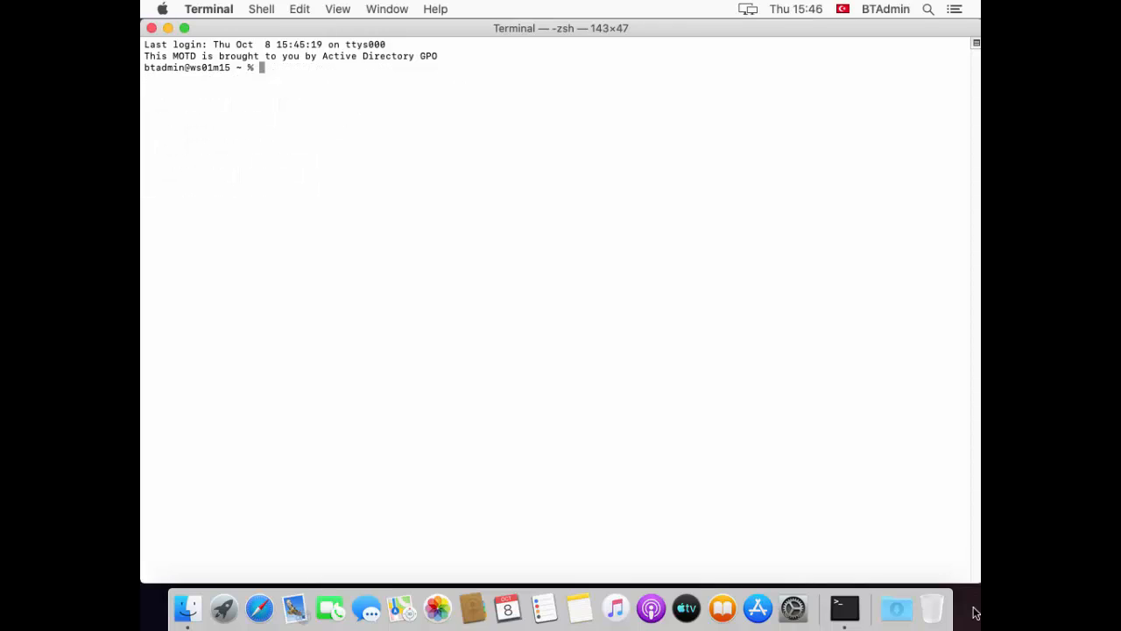
# Run sudo domainjoin-cli join --ou "OU=MACComputers,DC=beyondtrustlab,DC=com" beyondtrustlab.com administrator, supplying the sudo password and the domain administrator's password
pyautogui.press('super+v')
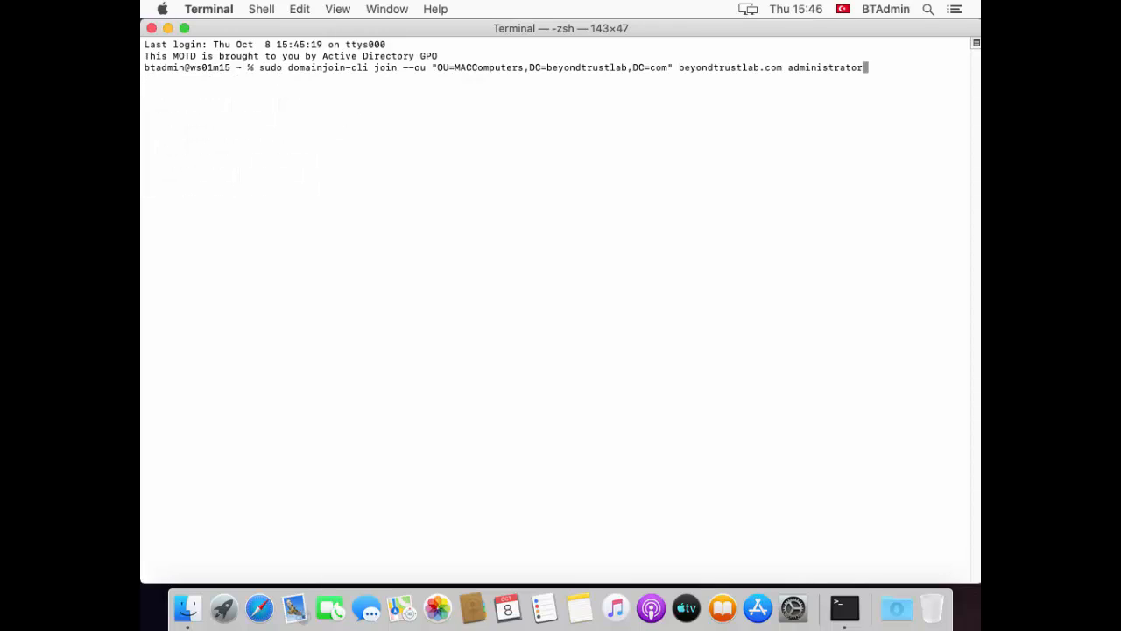
pyautogui.press('Return')
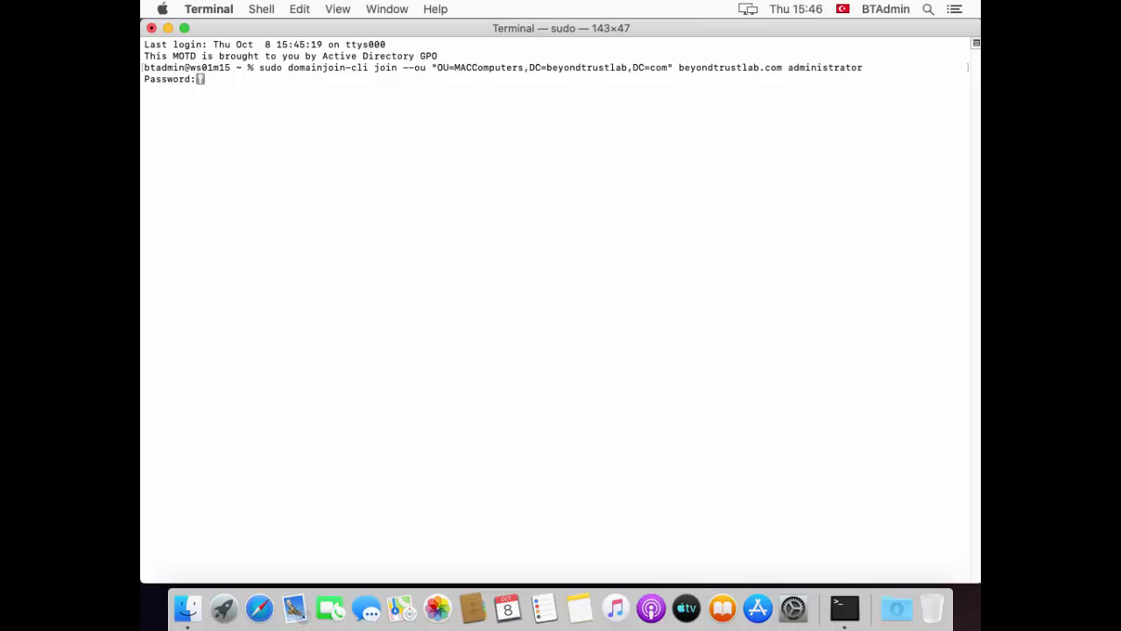
pyautogui.press('Return')
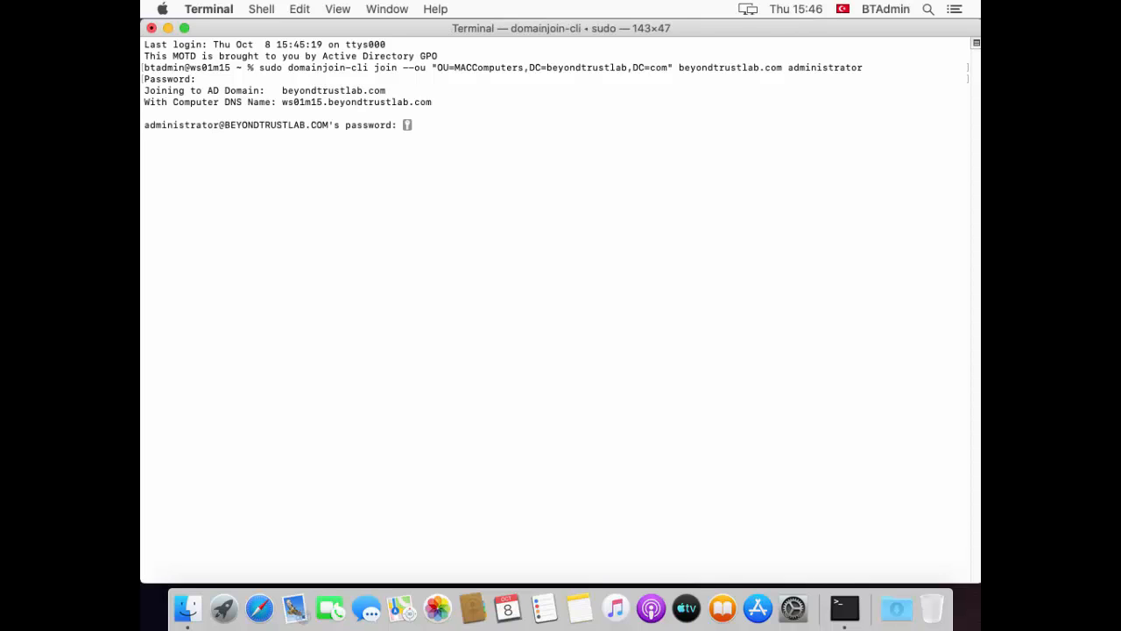
pyautogui.press('Return')
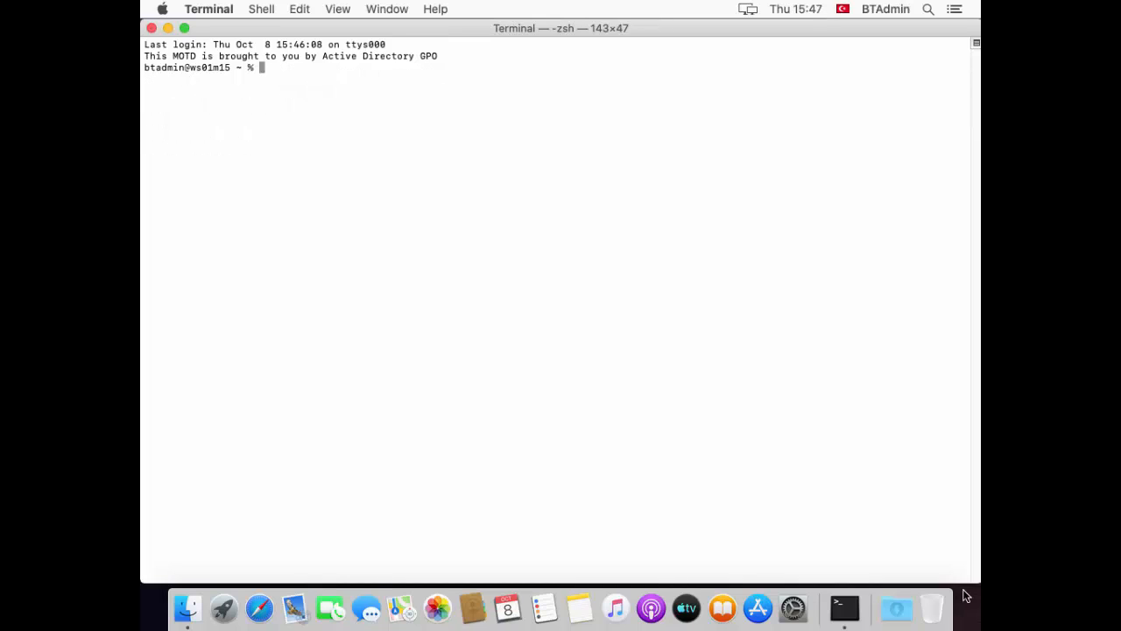
# Check the AD Bridge agent's domain status with /opt/pbis/bin/get-status and close the Terminal window
pyautogui.press('super+v')
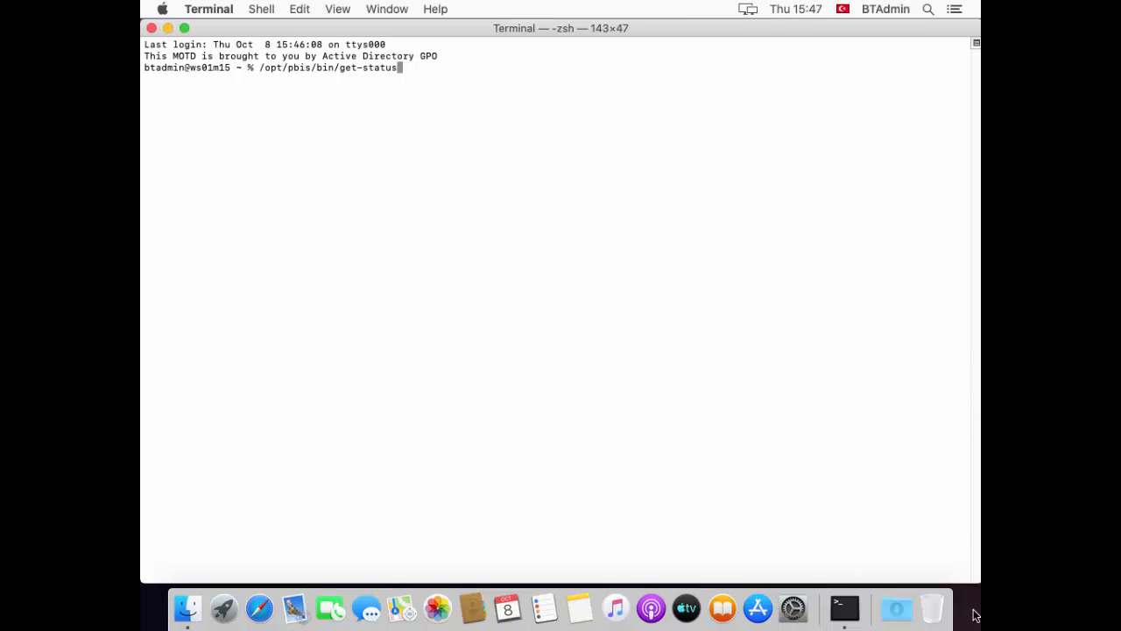
pyautogui.press('Return')
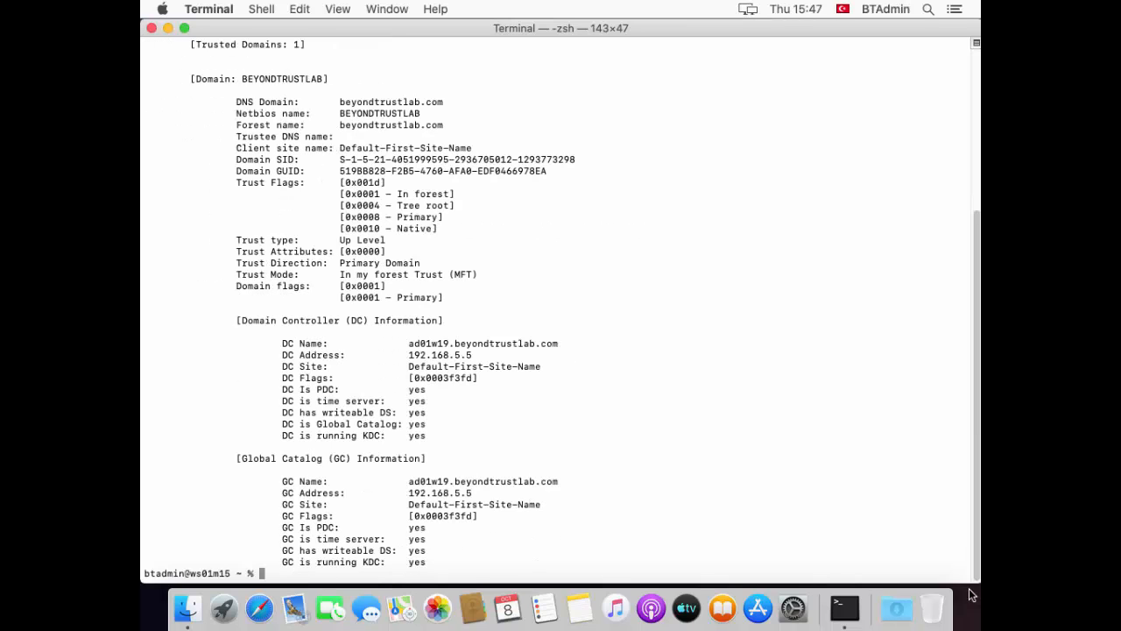
pyautogui.click(151, 28)
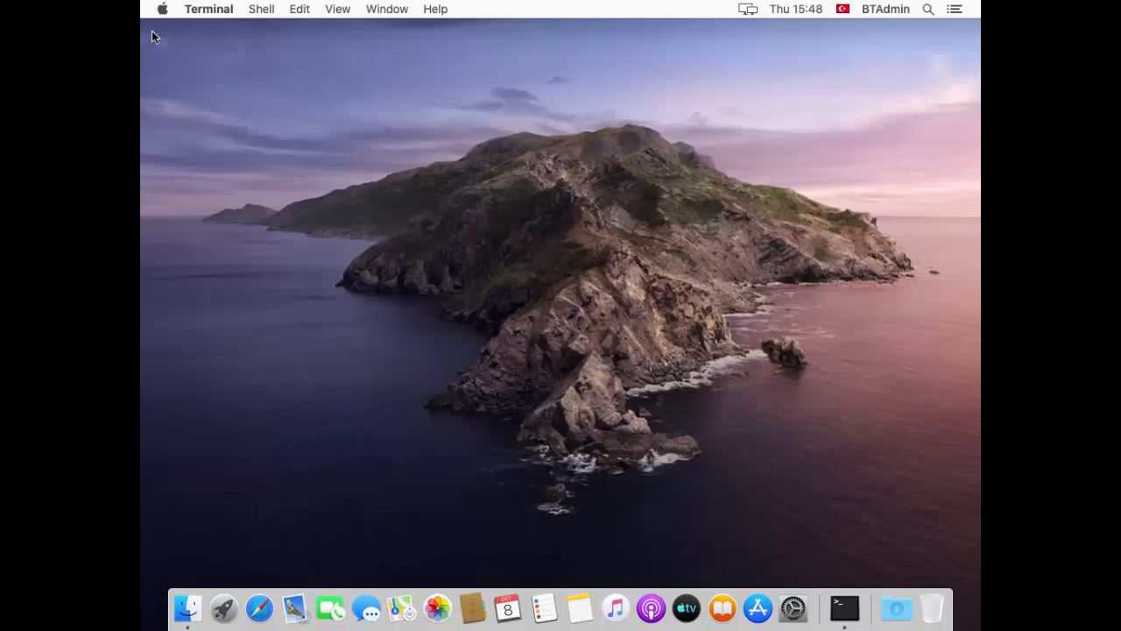
# Log out of the local BTAdmin account and log in as the other user macuser01 with the account password
pyautogui.click(162, 9)
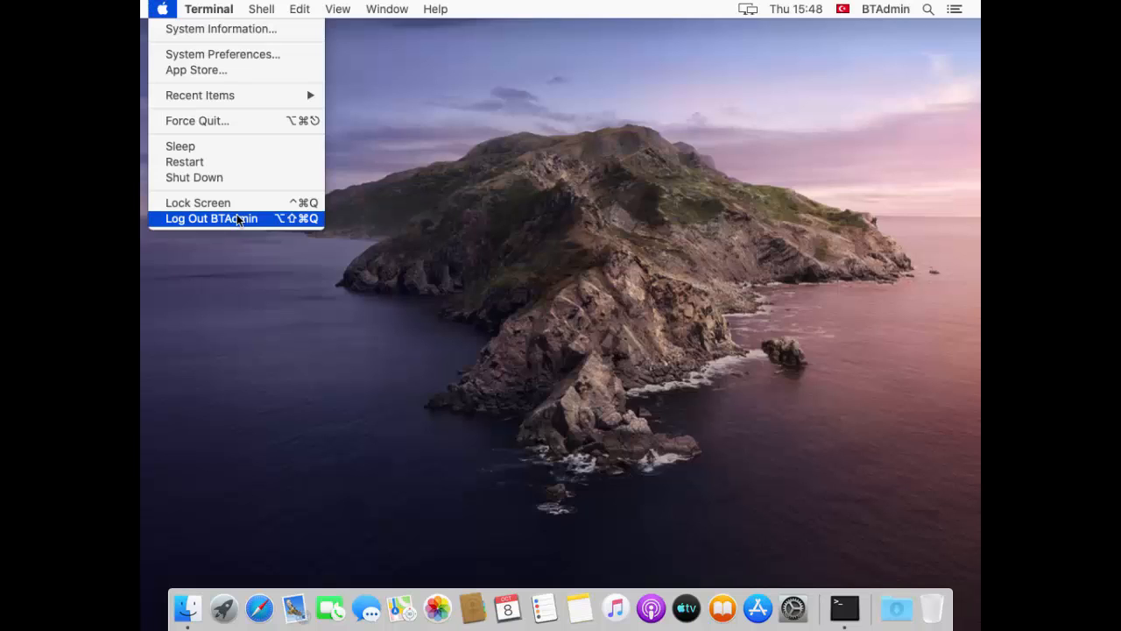
pyautogui.click(236, 219)
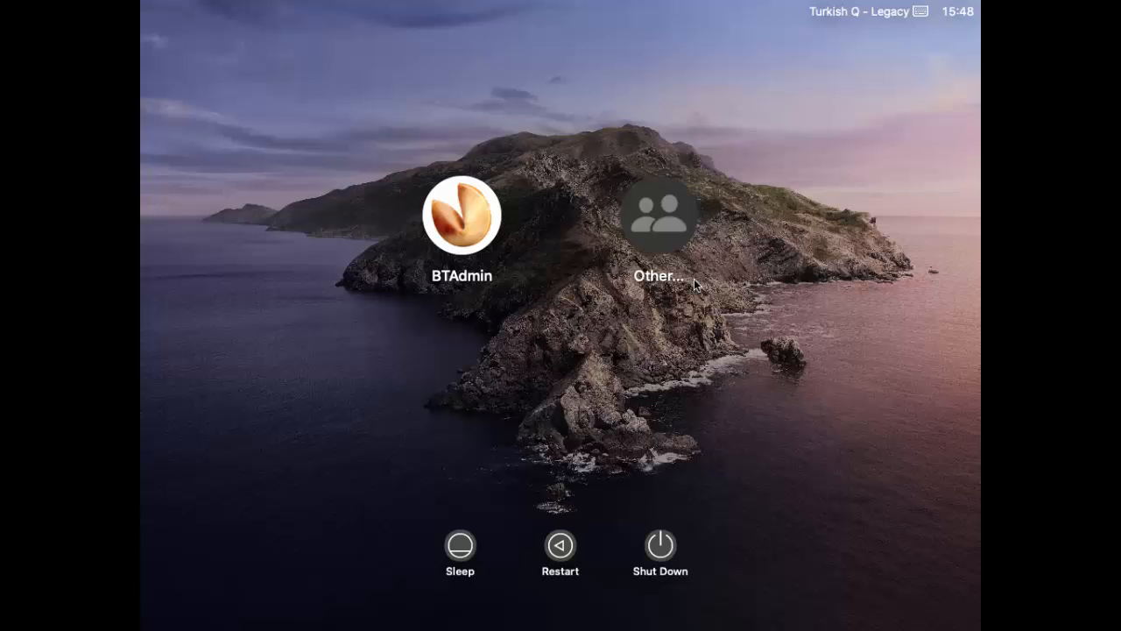
pyautogui.click(691, 280)
pyautogui.write('macuser01')
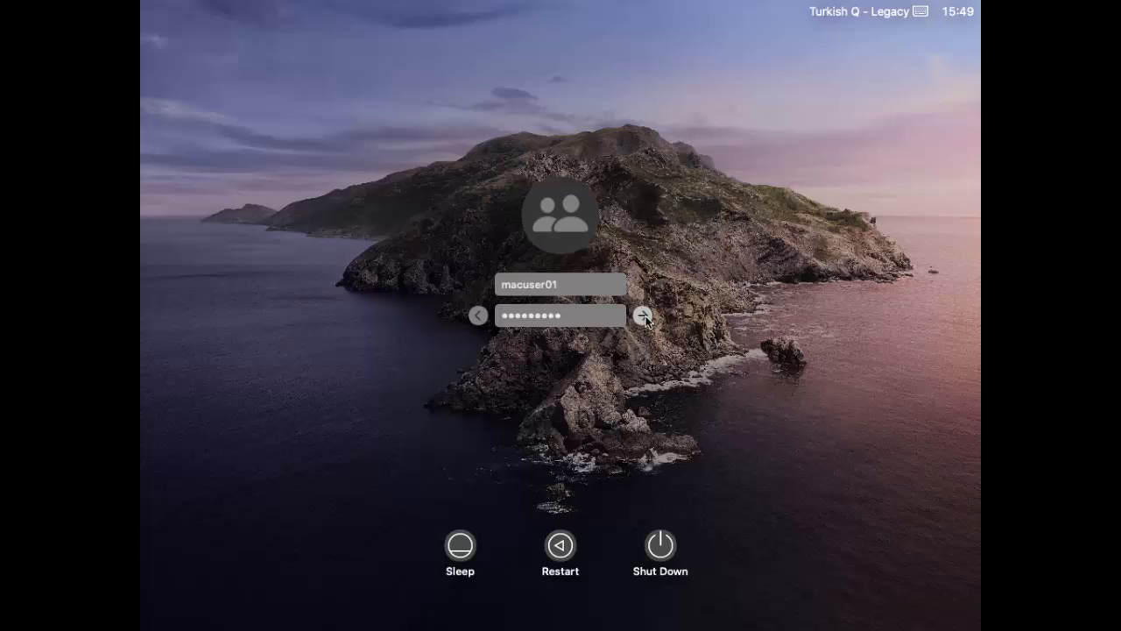
pyautogui.click(643, 316)
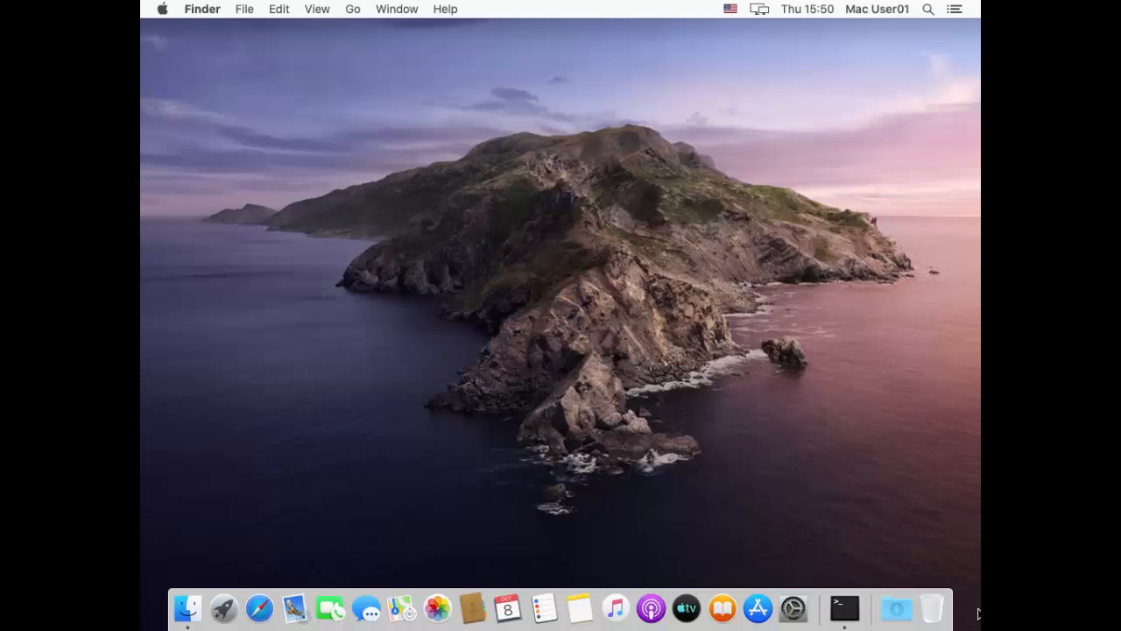
# Open Terminal, check the logged-in account's user and group IDs with the id command, and close the Terminal window
pyautogui.click(846, 608)
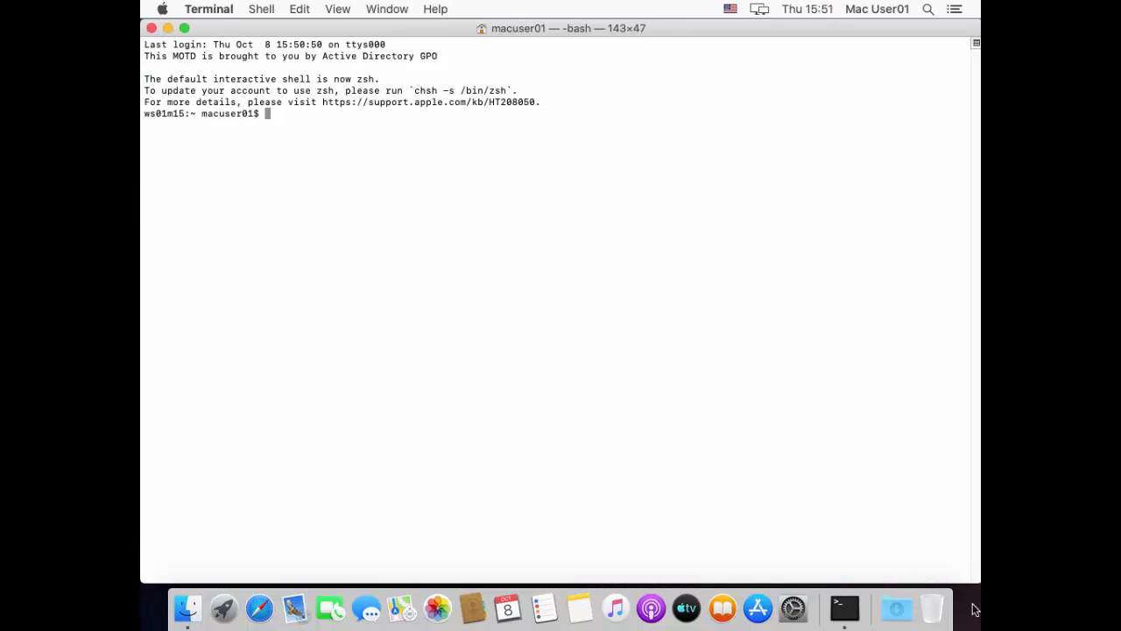
pyautogui.write('id')
pyautogui.press('Return')
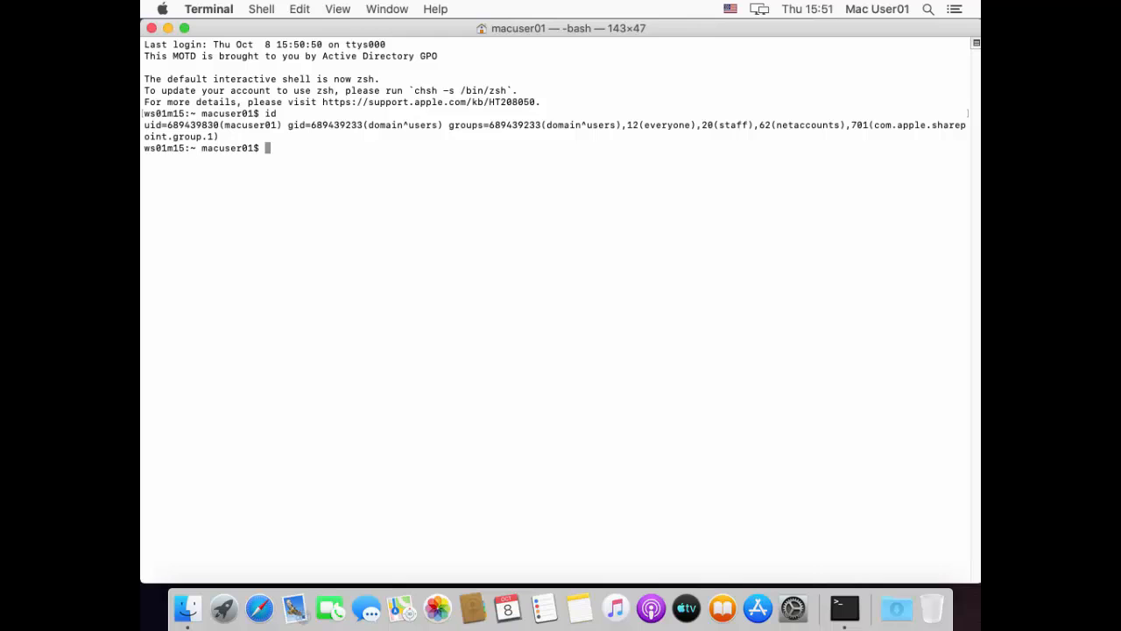
pyautogui.click(150, 29)
# Log out of the macuser01 session, keeping the option to reopen windows when logging back in
pyautogui.click(162, 9)
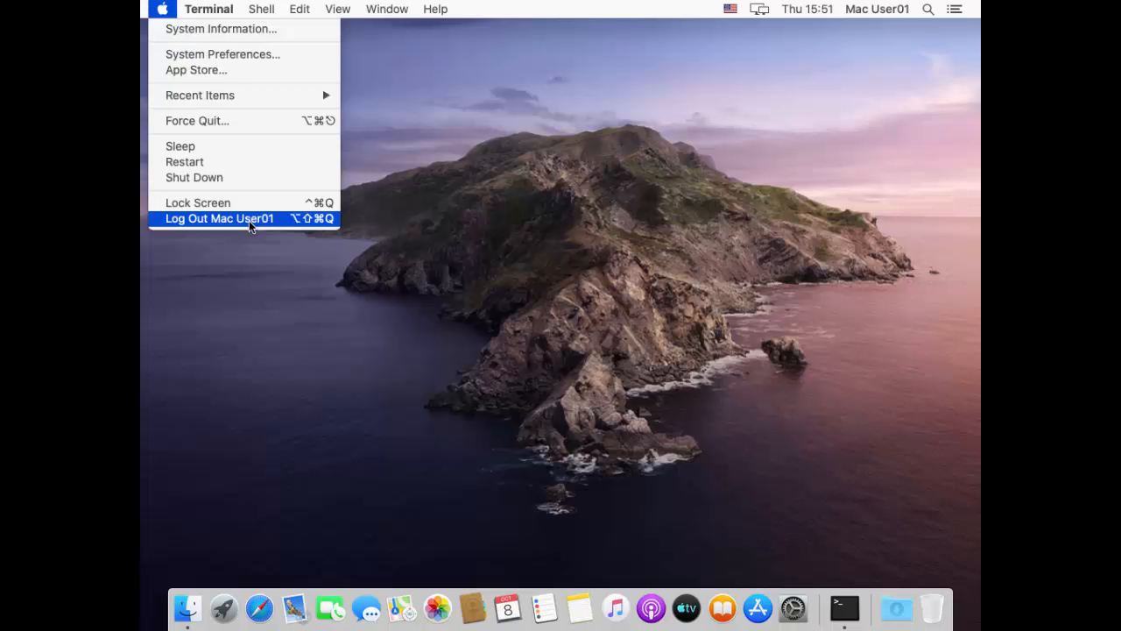
pyautogui.click(249, 220)
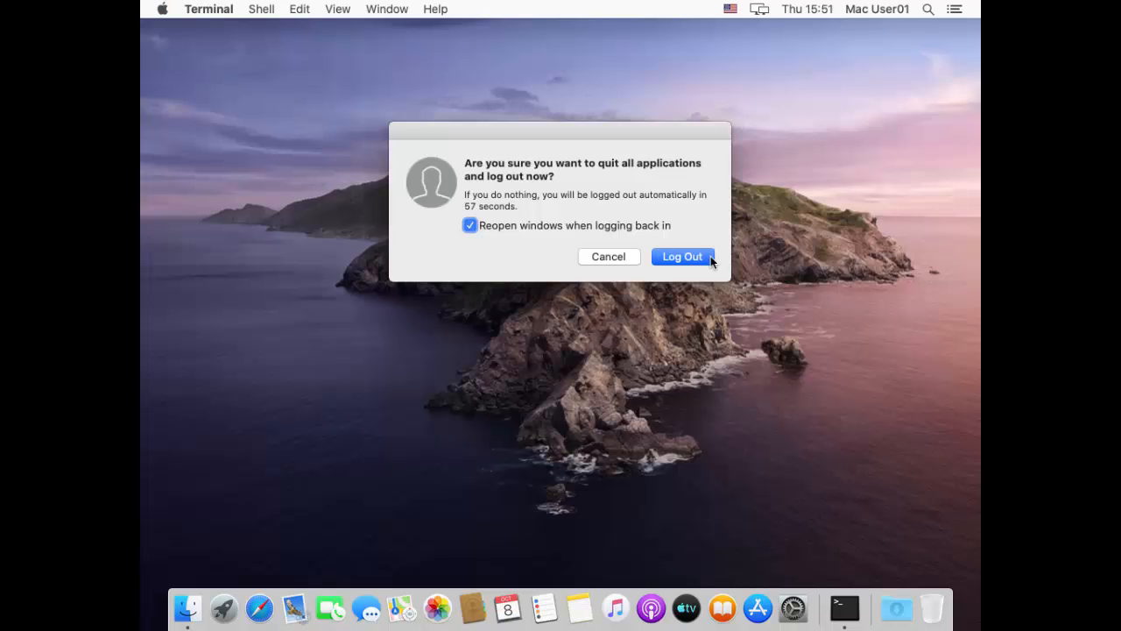
pyautogui.click(710, 259)
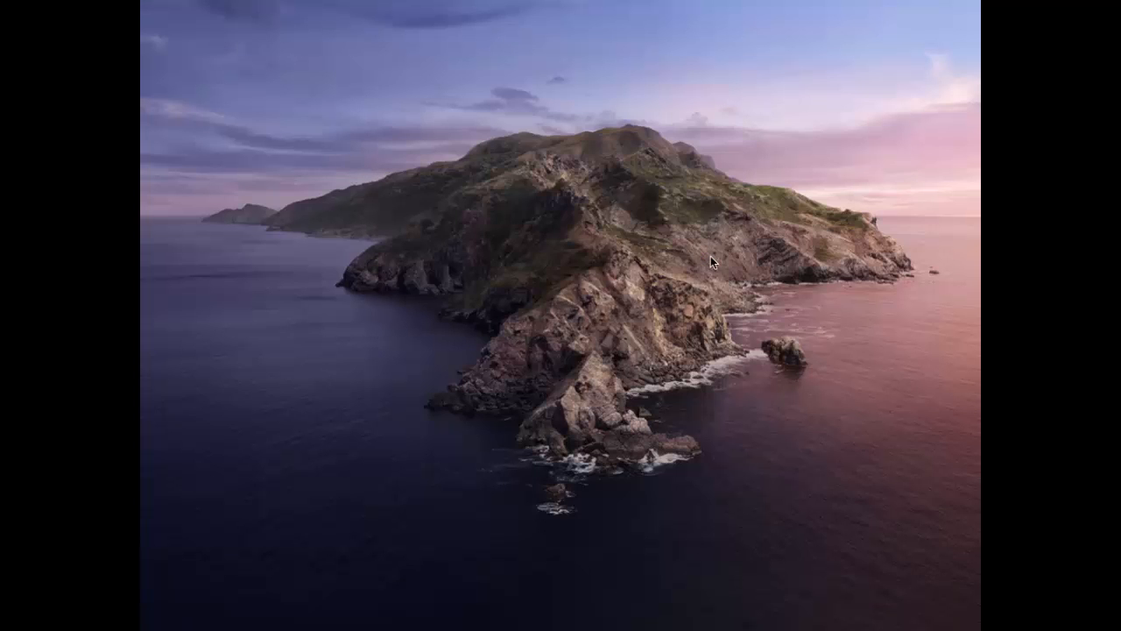